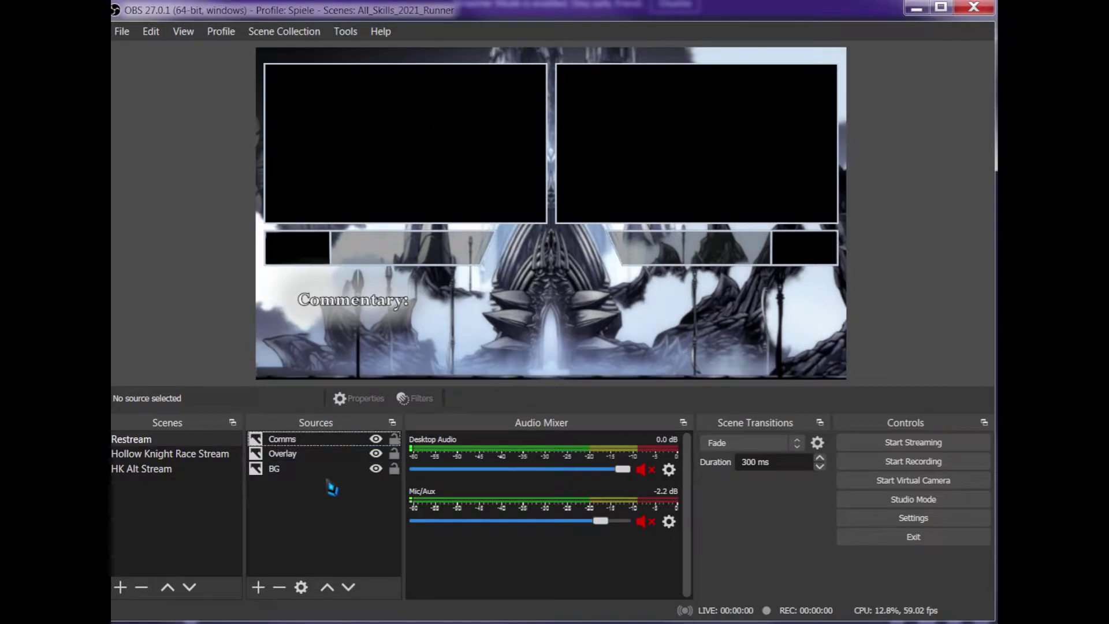
pyautogui.click(293, 469)
pyautogui.click(296, 442)
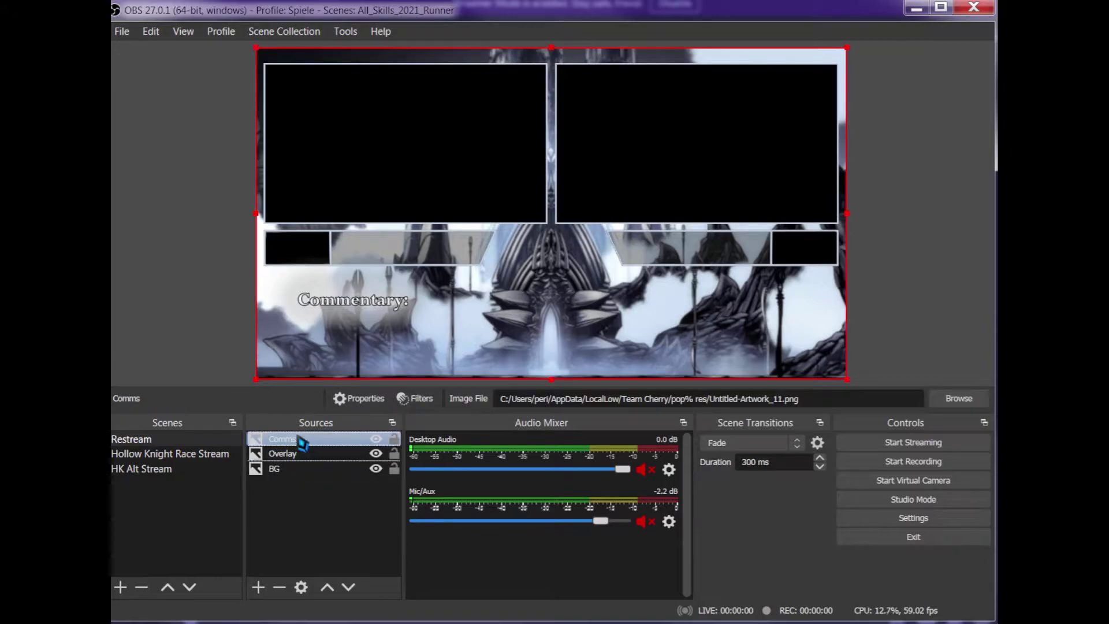
pyautogui.click(322, 489)
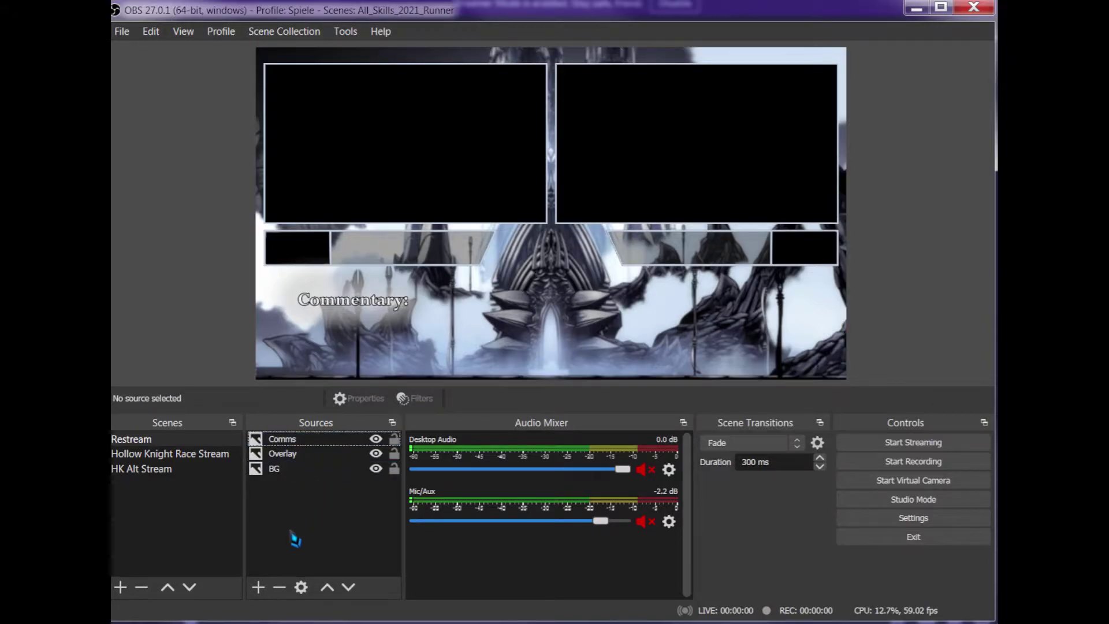
pyautogui.click(258, 587)
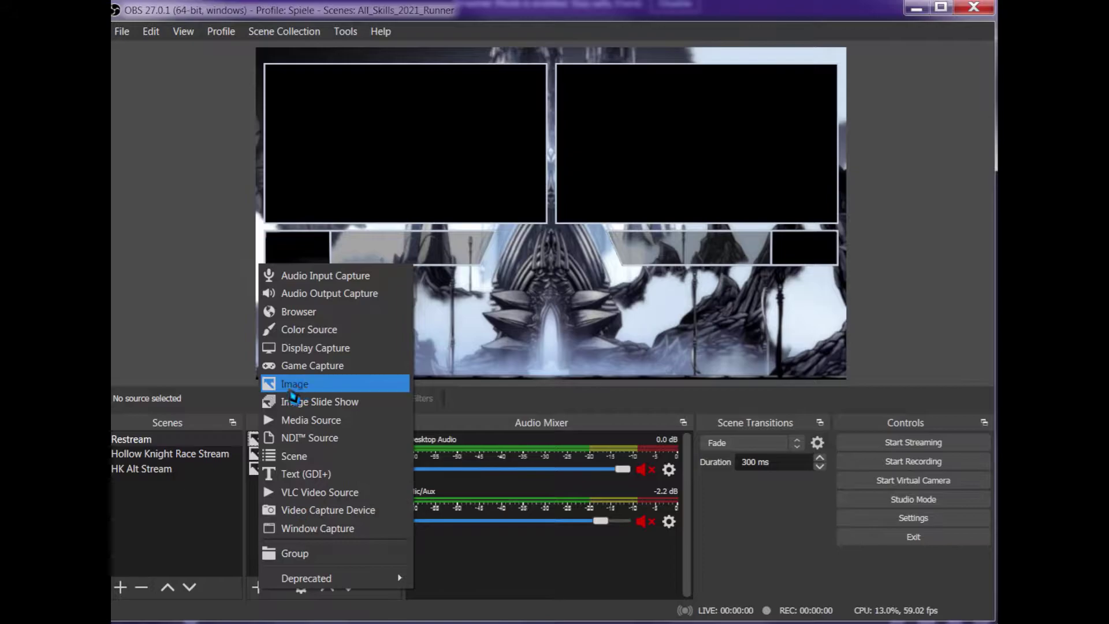
pyautogui.click(260, 537)
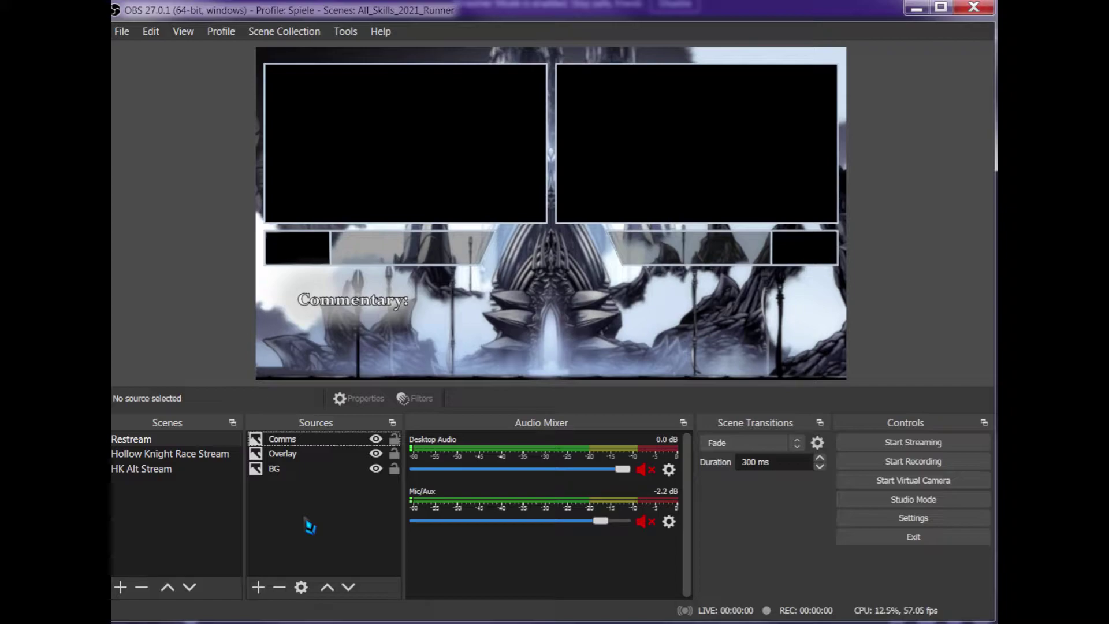
pyautogui.click(357, 469)
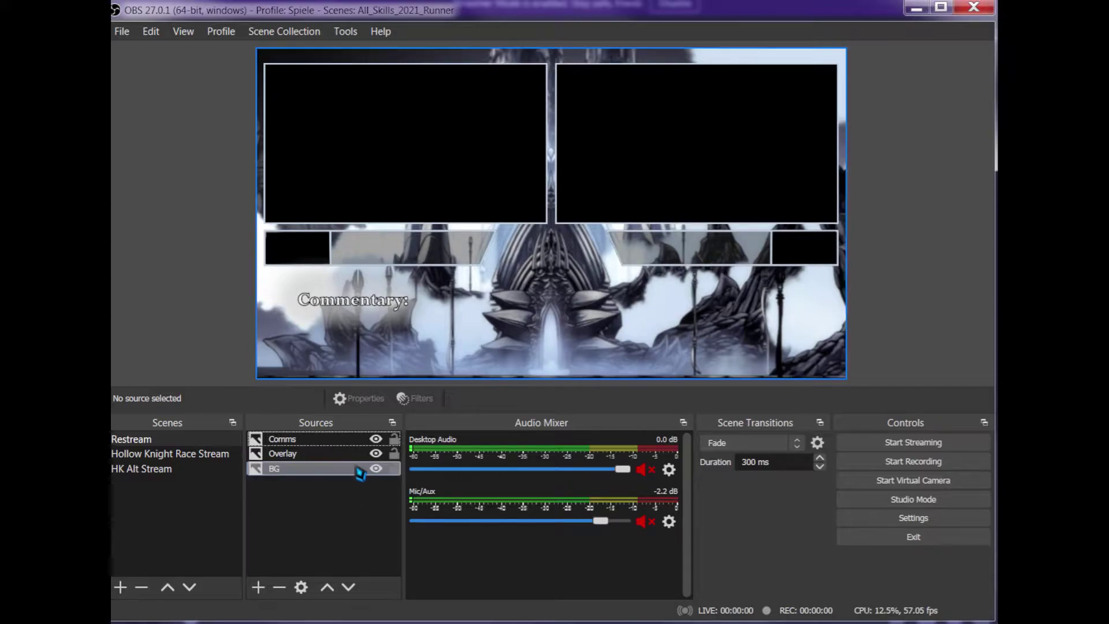
pyautogui.click(371, 490)
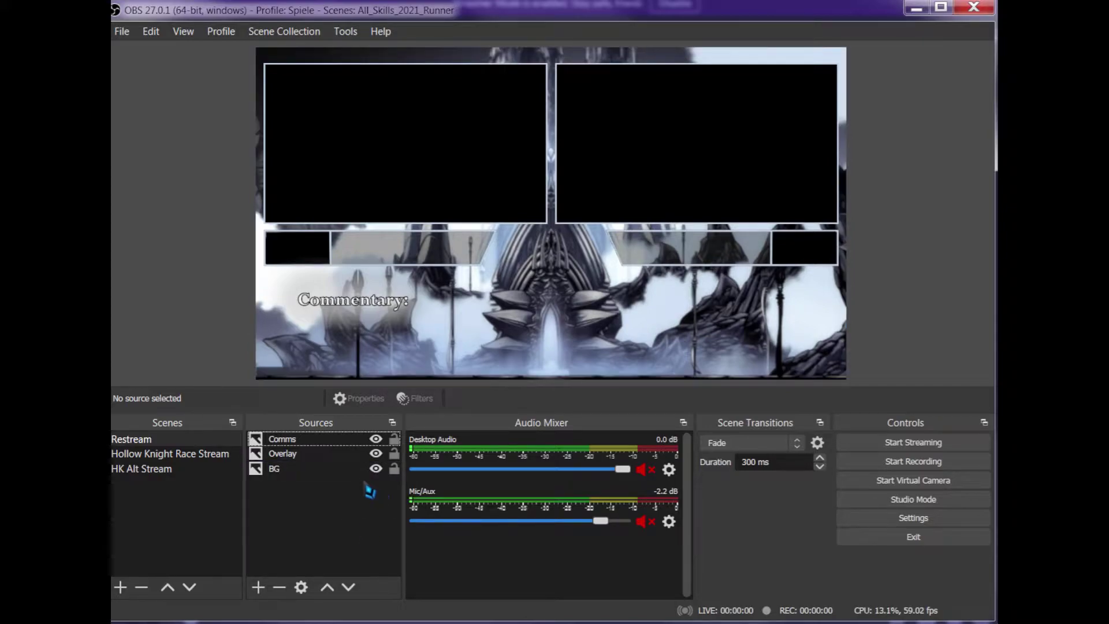
pyautogui.click(370, 471)
pyautogui.click(364, 490)
pyautogui.click(365, 474)
pyautogui.click(370, 482)
# Step: Add a new VLC Video Source named player1 to the Restream scene and open a path/URL entry for its playlist
pyautogui.click(259, 587)
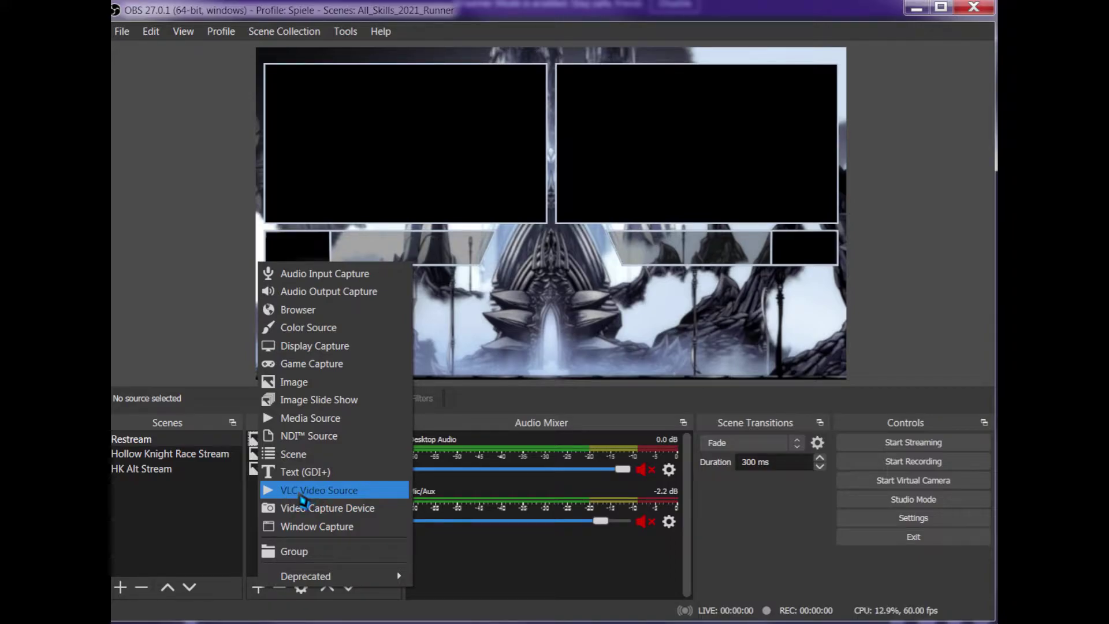
pyautogui.click(300, 495)
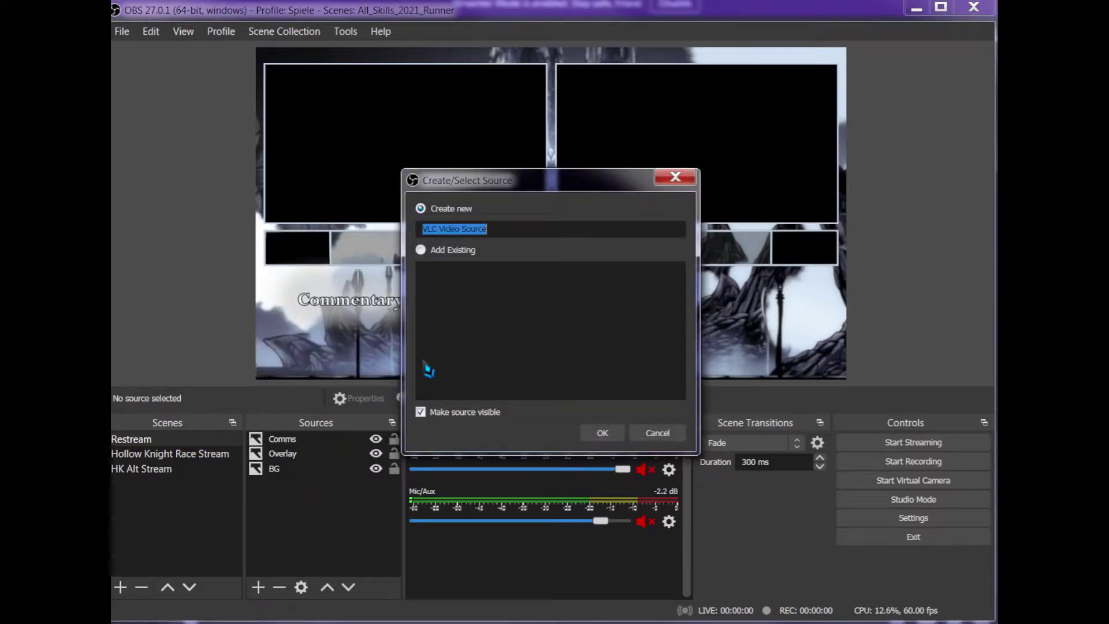
pyautogui.write('player1')
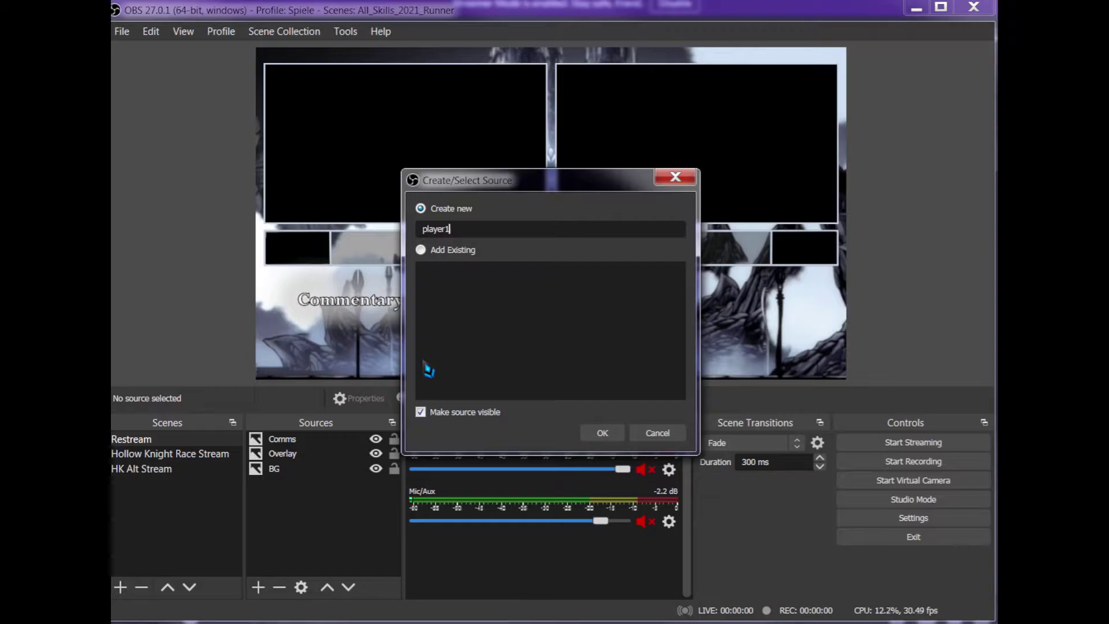
pyautogui.click(602, 433)
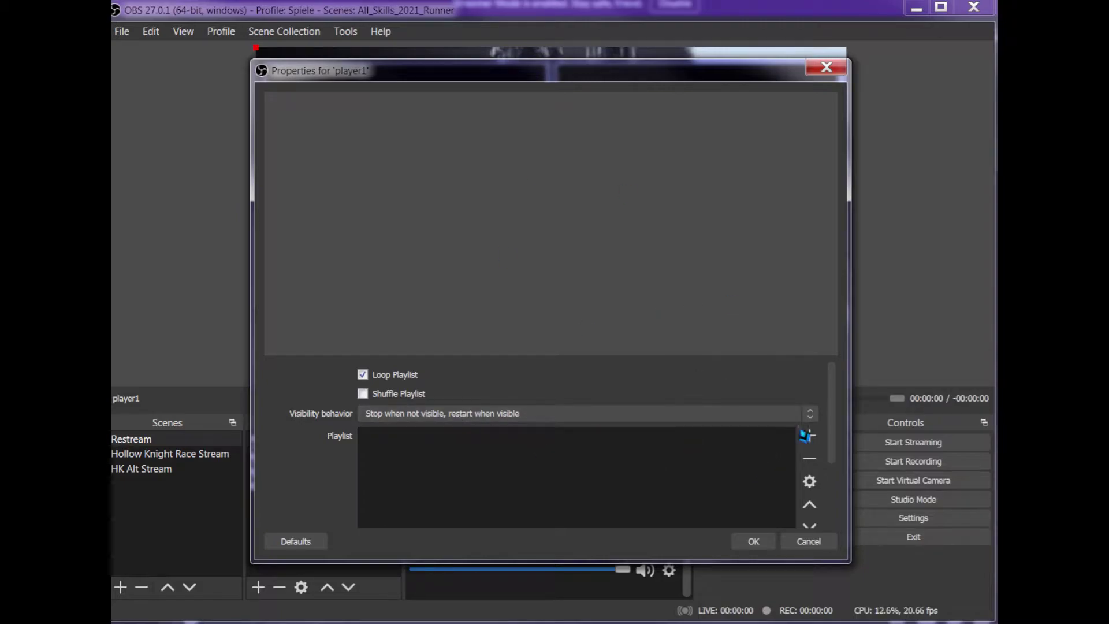
pyautogui.click(808, 435)
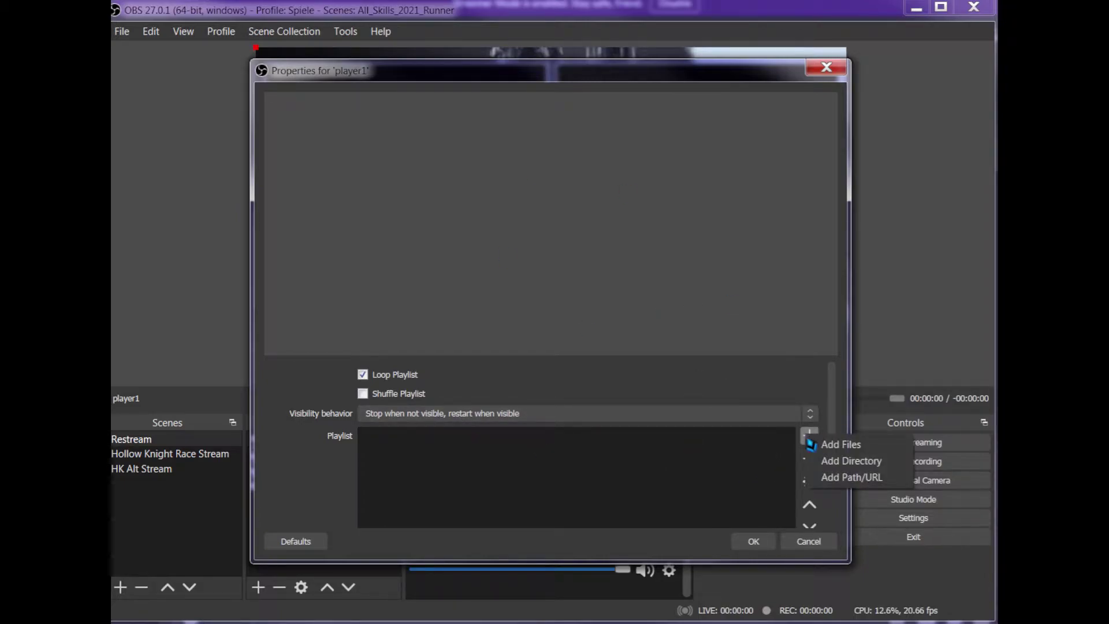
pyautogui.click(849, 477)
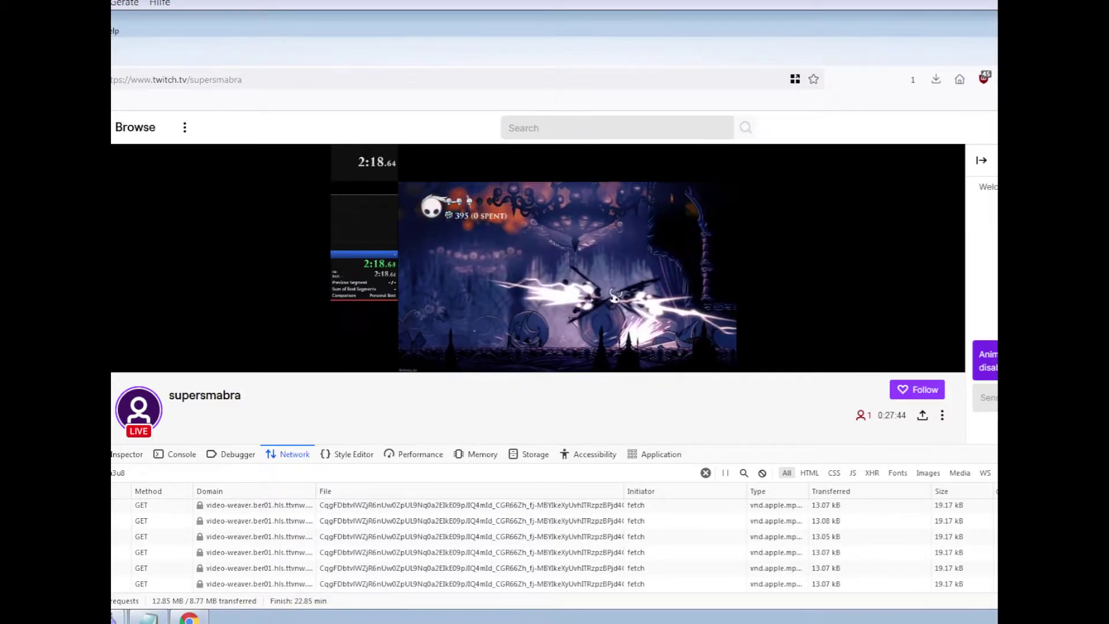
# Step: Switch to the supersmabra Twitch page in Firefox and show its network requests in freshly opened developer tools
pyautogui.press('F12')
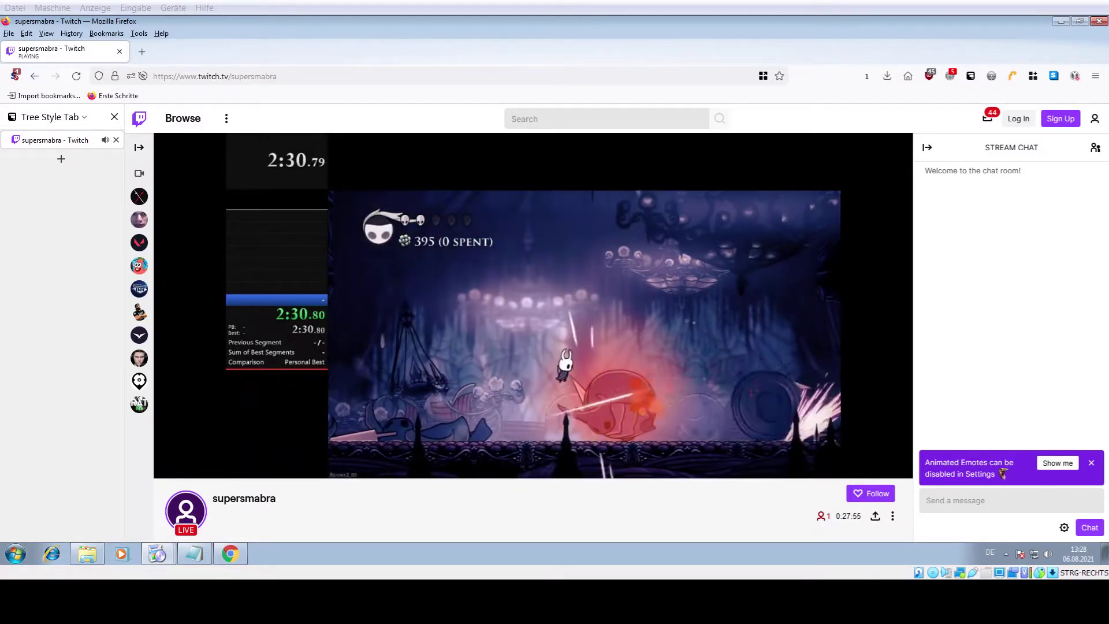
pyautogui.rightClick(312, 287)
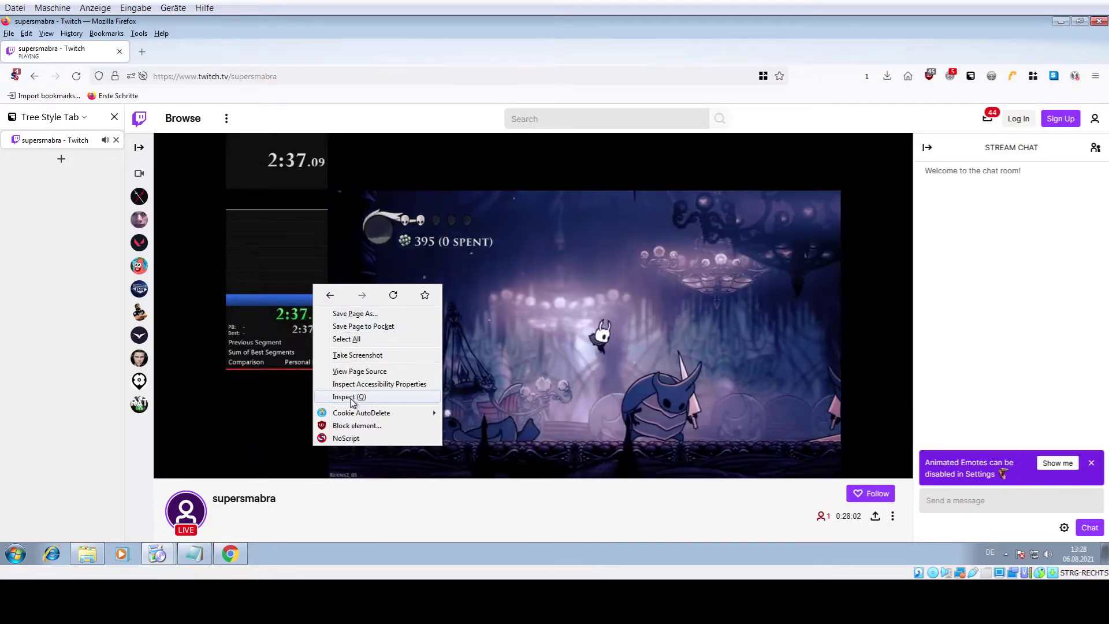
pyautogui.click(352, 397)
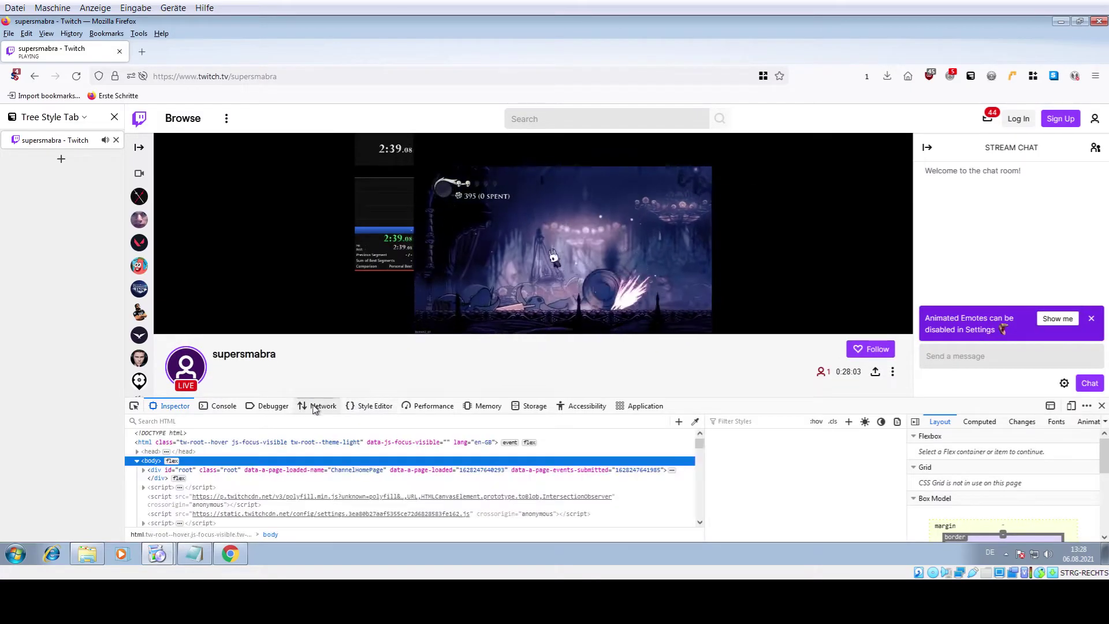
pyautogui.click(316, 407)
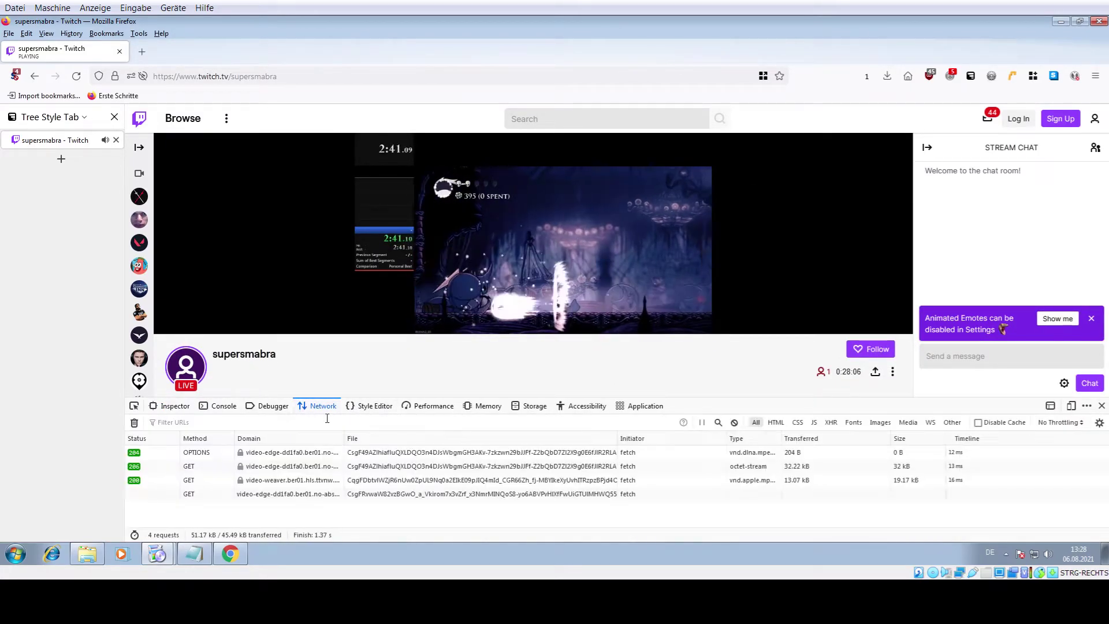
# Step: Switch to Chrome and reopen the developer tools on the hollowknightcommunity Twitch page with the network log shown
pyautogui.click(223, 558)
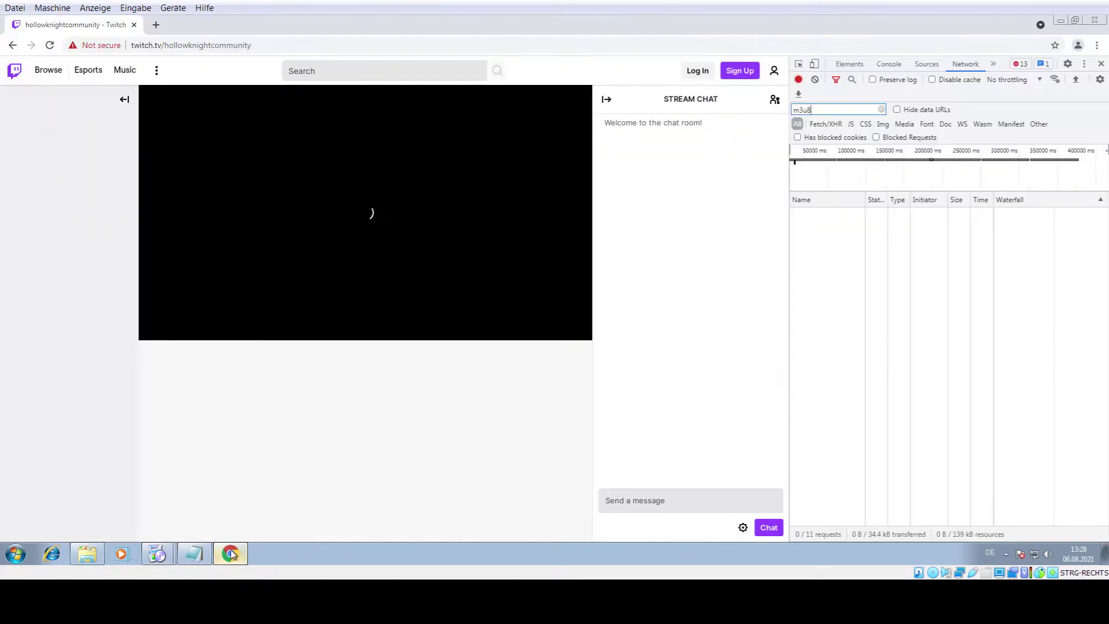
pyautogui.click(1101, 64)
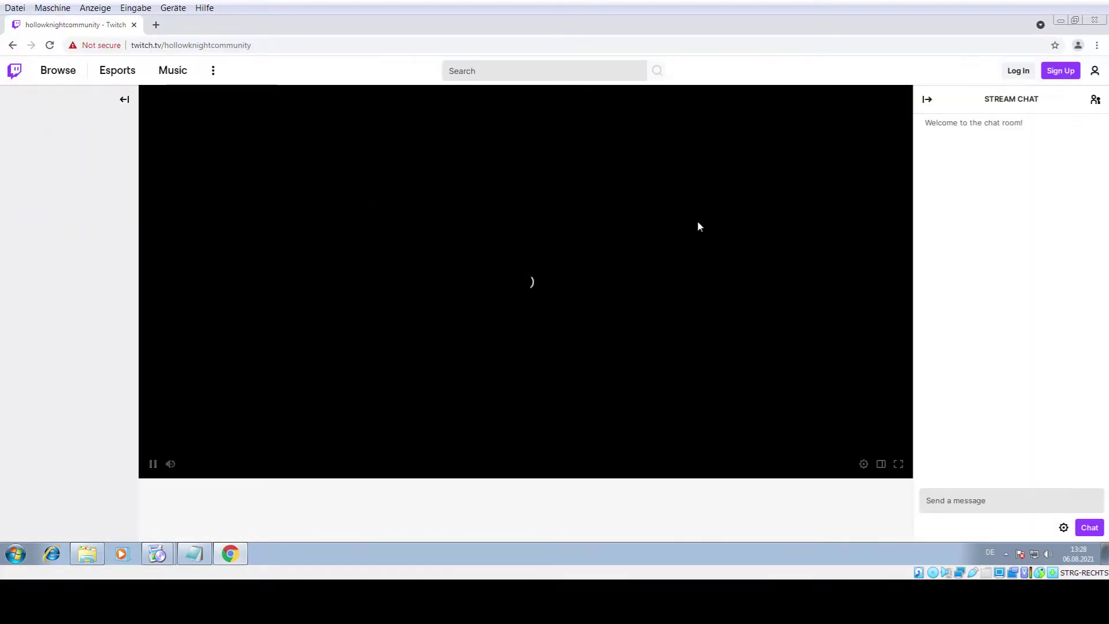
pyautogui.rightClick(539, 323)
pyautogui.click(549, 477)
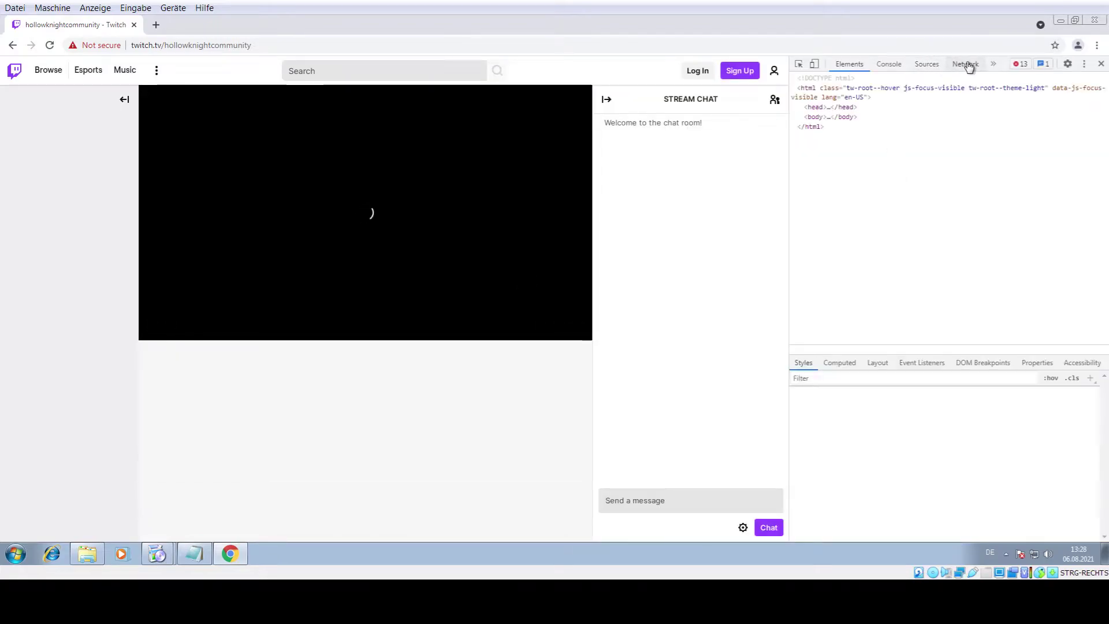
pyautogui.click(965, 65)
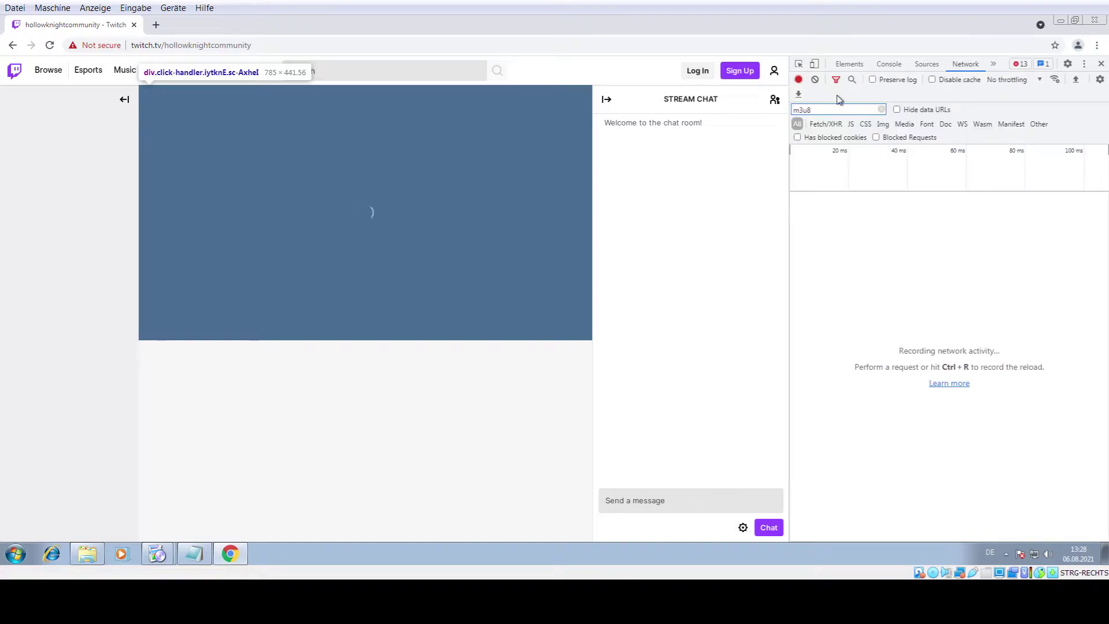
# Step: Filter the network requests of the hollowknightcommunity page by m3u8
pyautogui.click(820, 110)
pyautogui.write('m3u8')
pyautogui.doubleClick(819, 110)
pyautogui.click(818, 110)
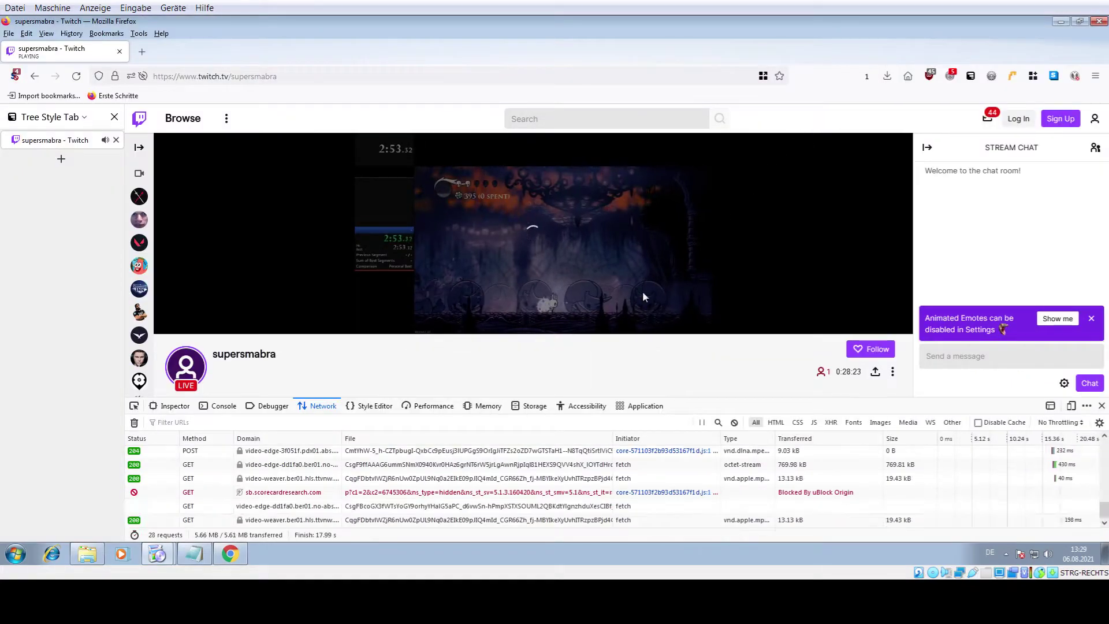
# Step: Back in Firefox, filter the supersmabra page's network requests by m3u8 and copy the URL of a matching video-weaver request
pyautogui.click(177, 424)
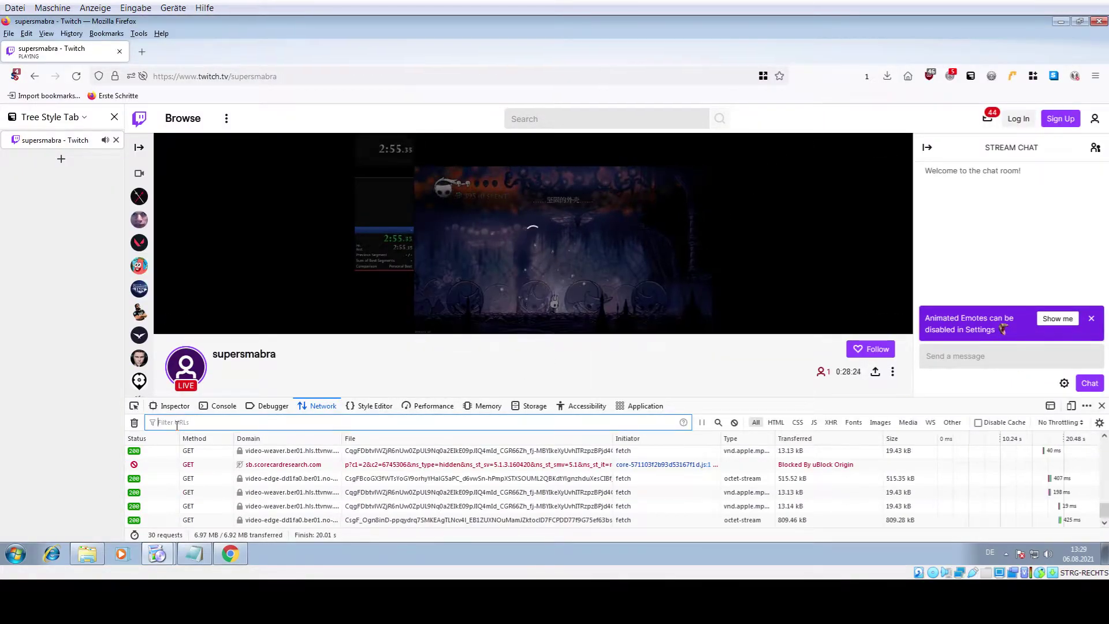
pyautogui.write('m3u8')
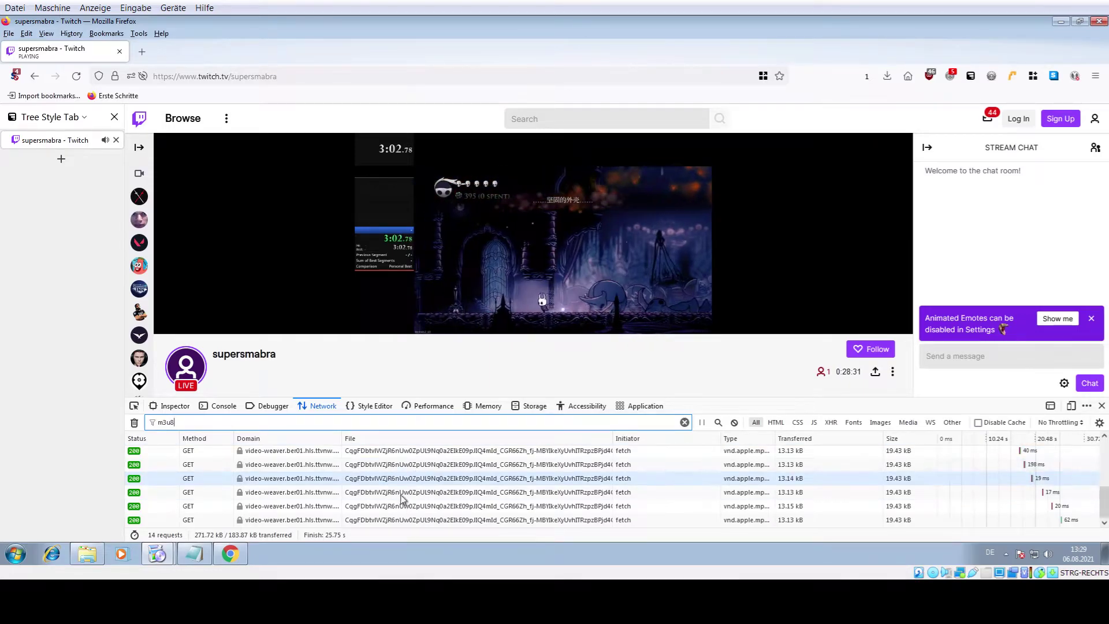
pyautogui.click(394, 492)
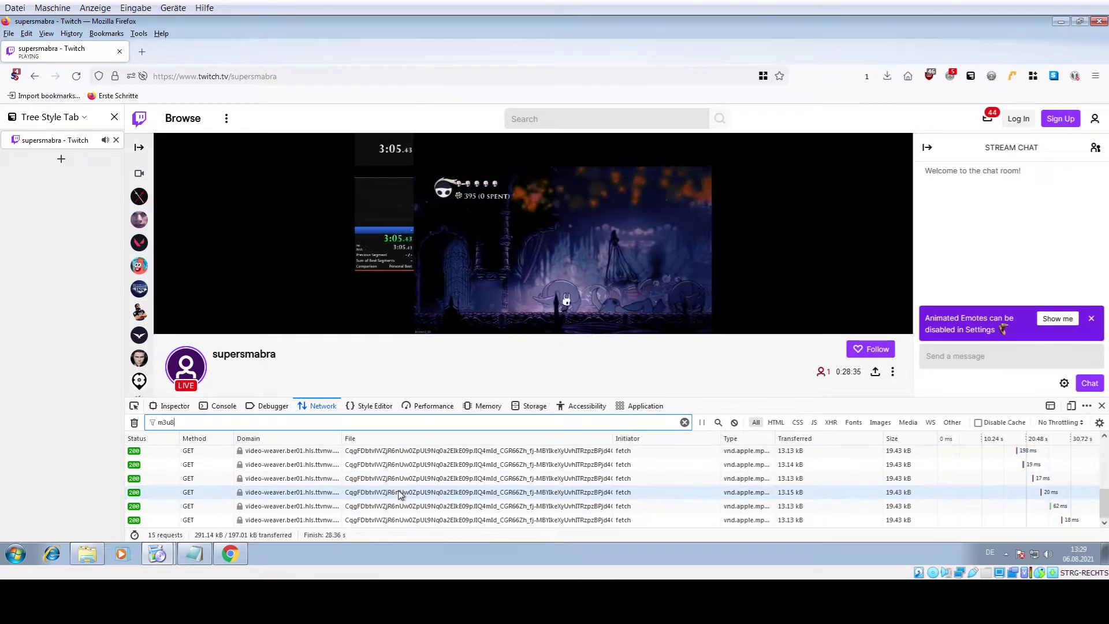
pyautogui.click(411, 492)
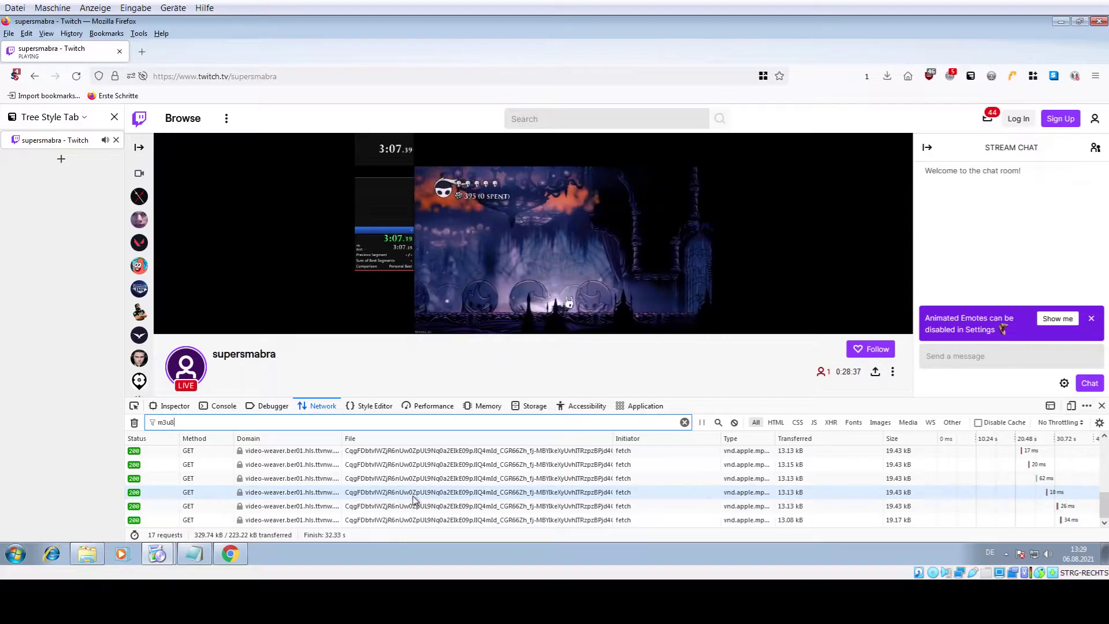
pyautogui.rightClick(411, 492)
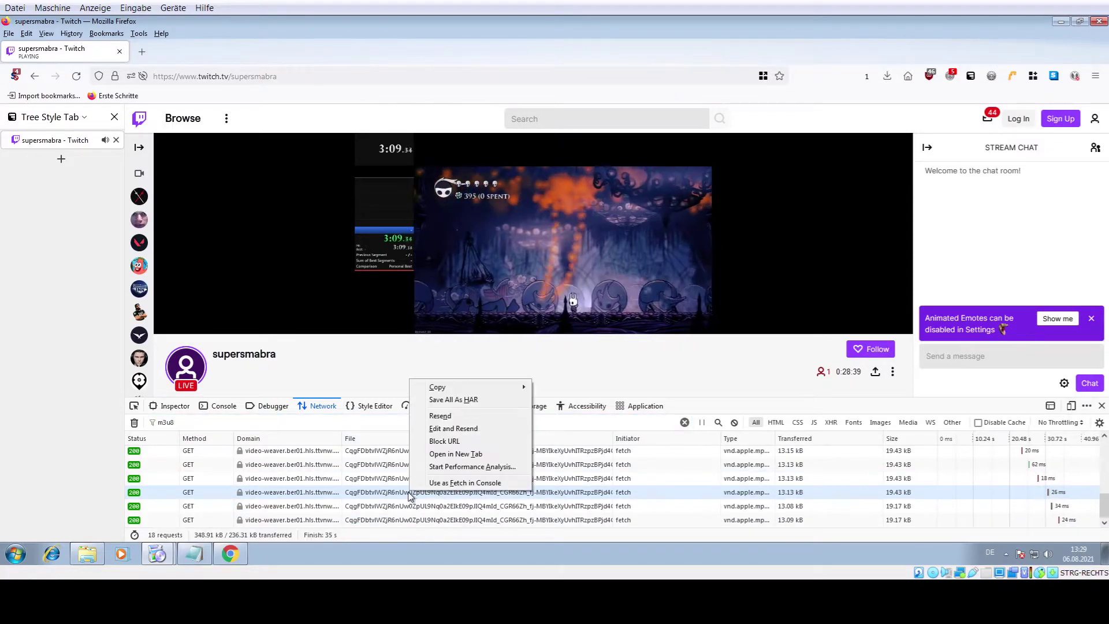
pyautogui.moveTo(460, 388)
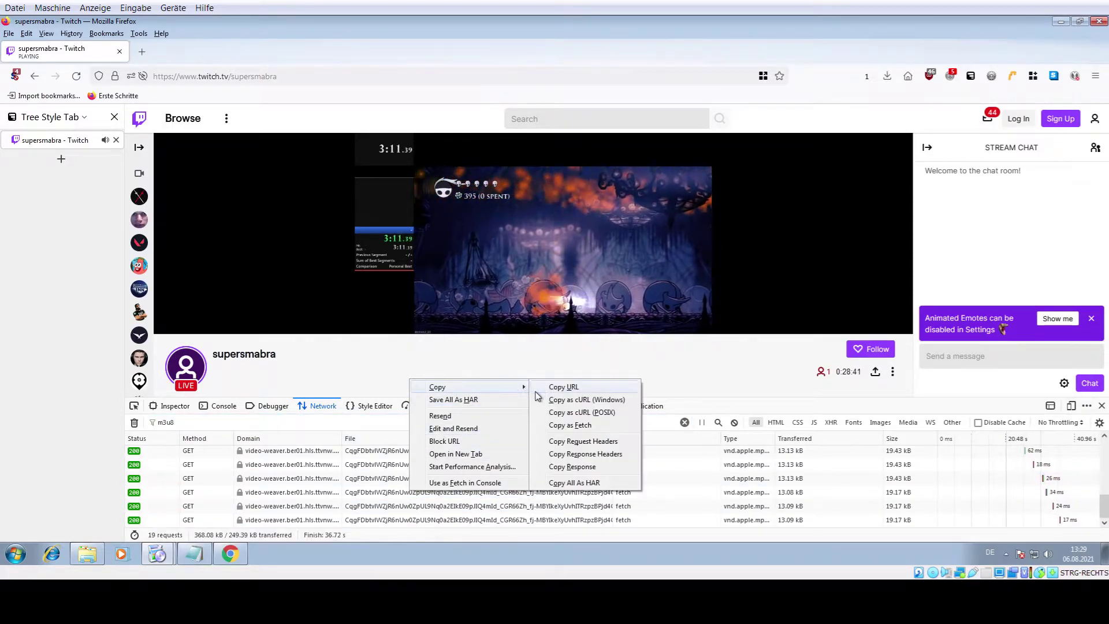
pyautogui.click(541, 392)
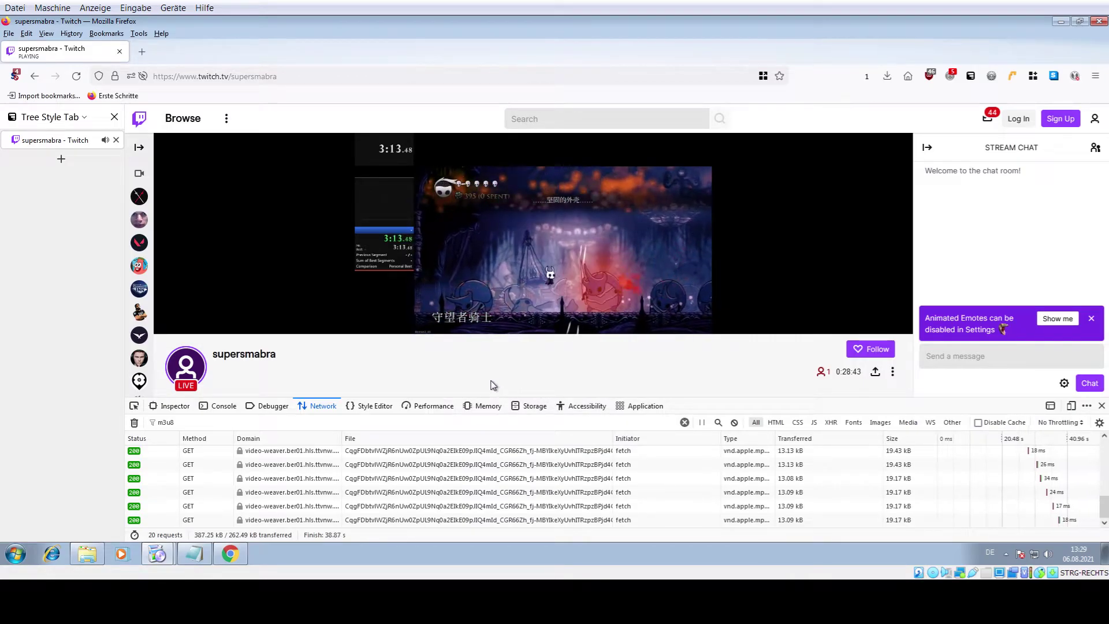
# Step: Paste the copied stream URL into a new Notepad document and turn on word wrap
pyautogui.rightClick(194, 553)
pyautogui.click(204, 505)
pyautogui.hotkey('ctrl', 'v')
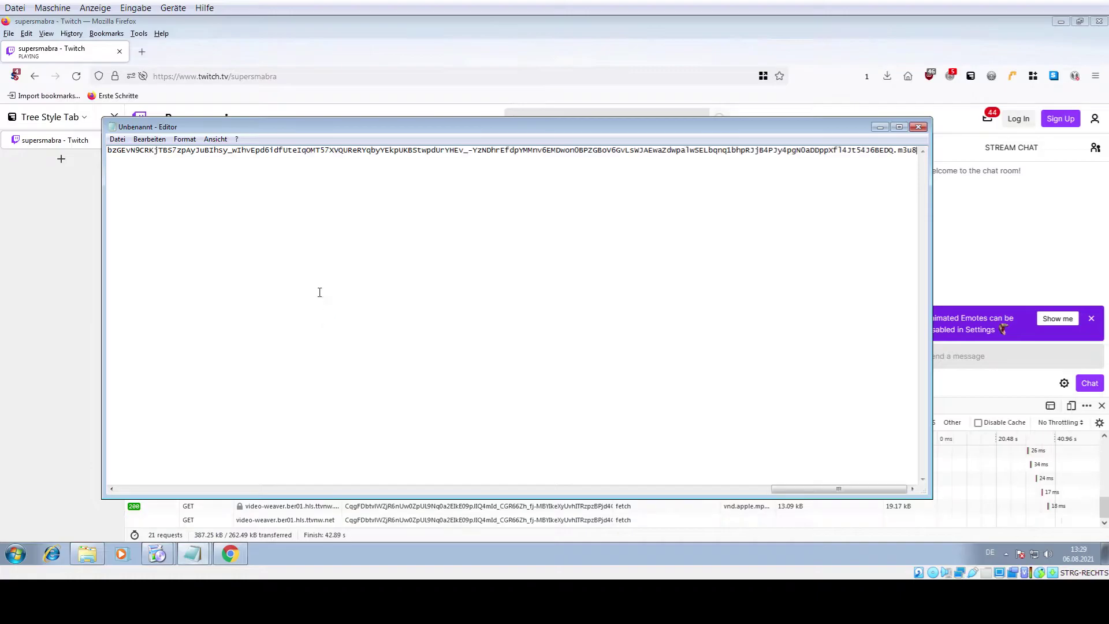
pyautogui.click(185, 139)
pyautogui.click(198, 153)
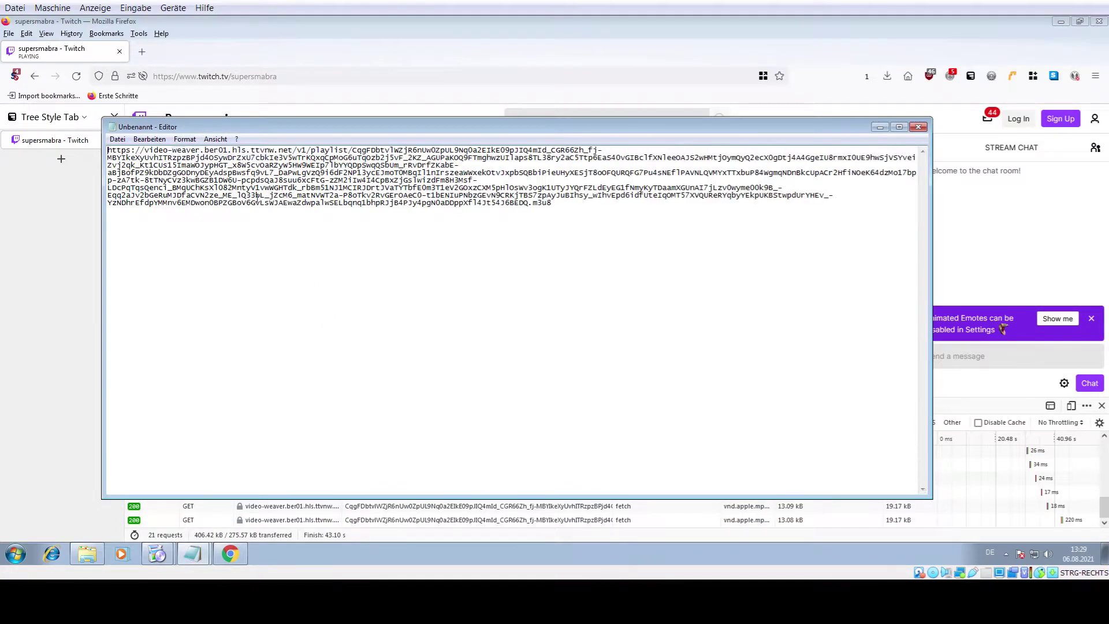
# Step: Examine the pasted URL from its video-weaver domain to its m3u8 ending
pyautogui.moveTo(140, 150); pyautogui.dragTo(291, 151)
pyautogui.click(222, 150)
pyautogui.click(278, 150)
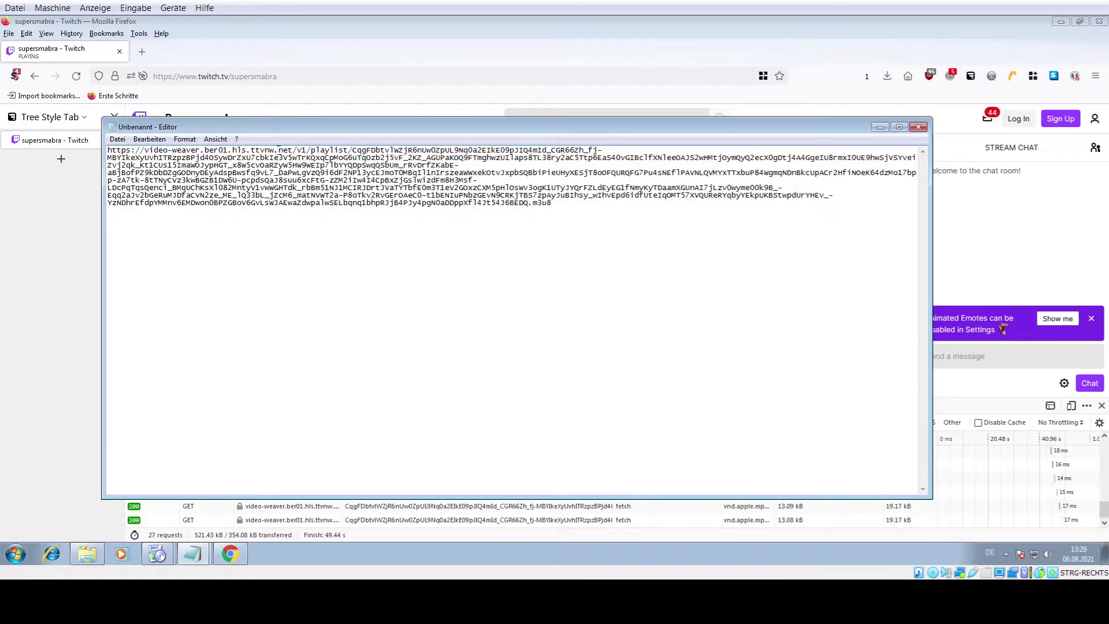
pyautogui.click(554, 208)
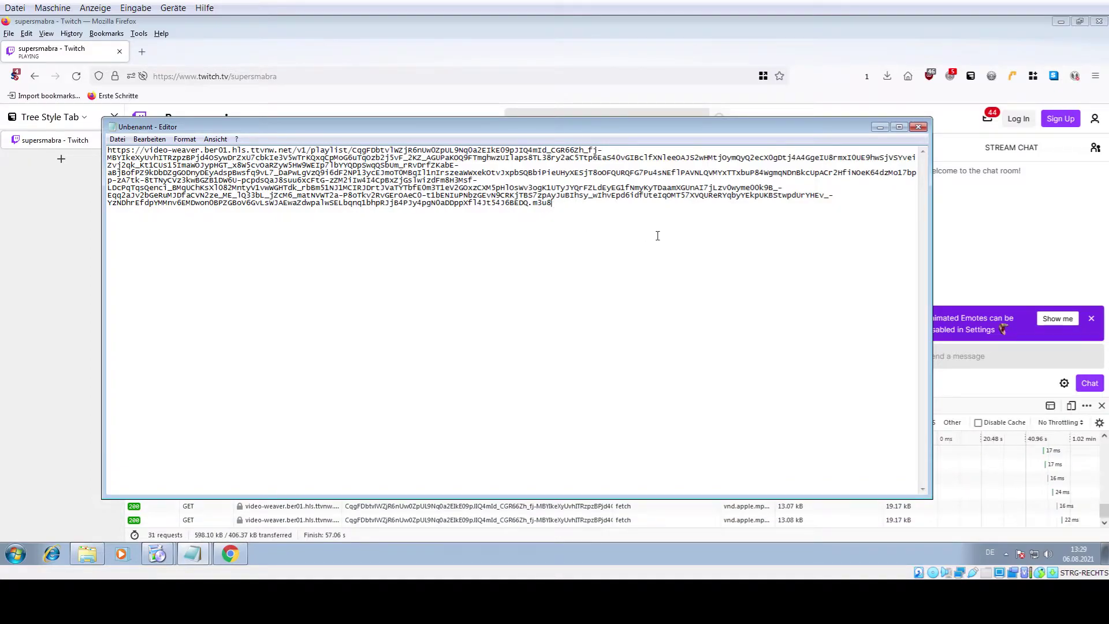
pyautogui.moveTo(655, 242); pyautogui.dragTo(168, 150)
pyautogui.click(620, 239)
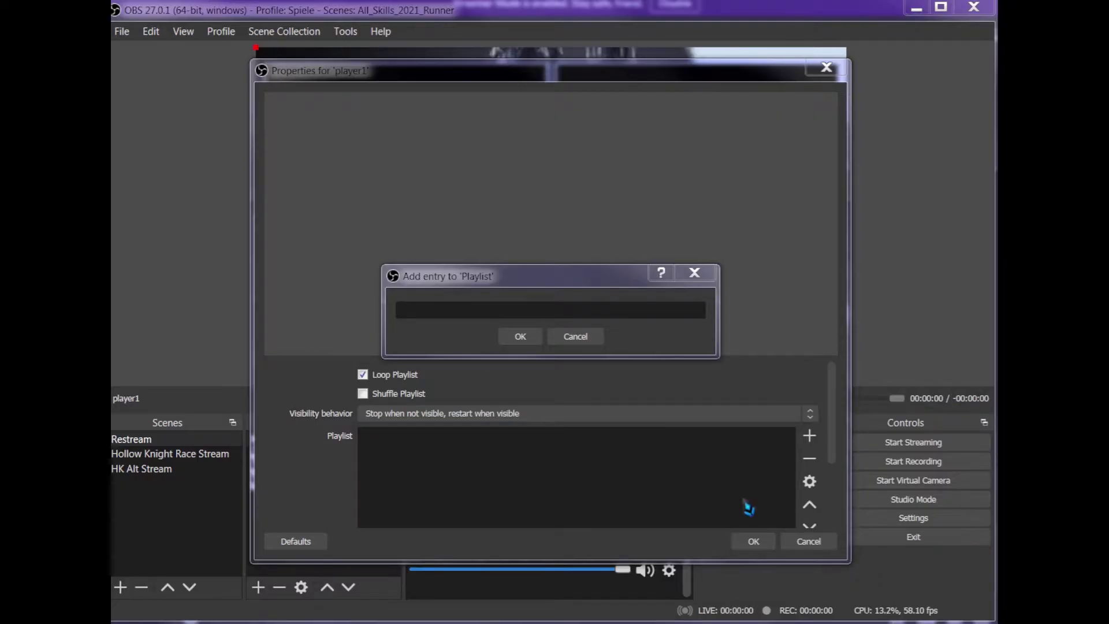
# Step: Switch back to OBS, add the copied m3u8 URL to player1's playlist and accept the source's properties
pyautogui.click(541, 311)
pyautogui.hotkey('ctrl', 'v')
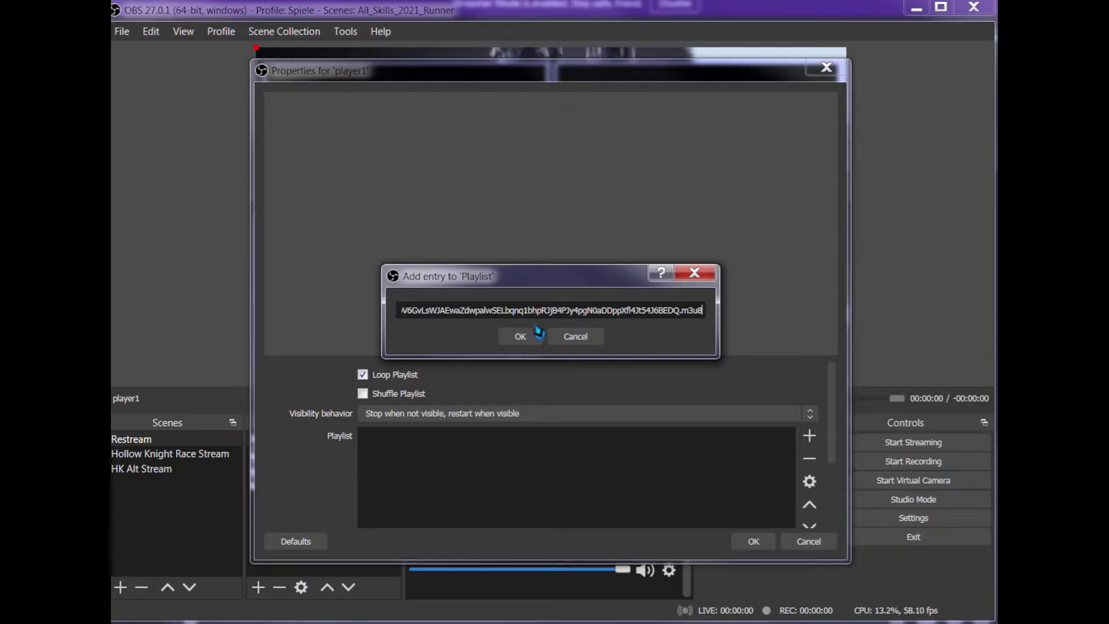
pyautogui.click(539, 334)
pyautogui.click(753, 541)
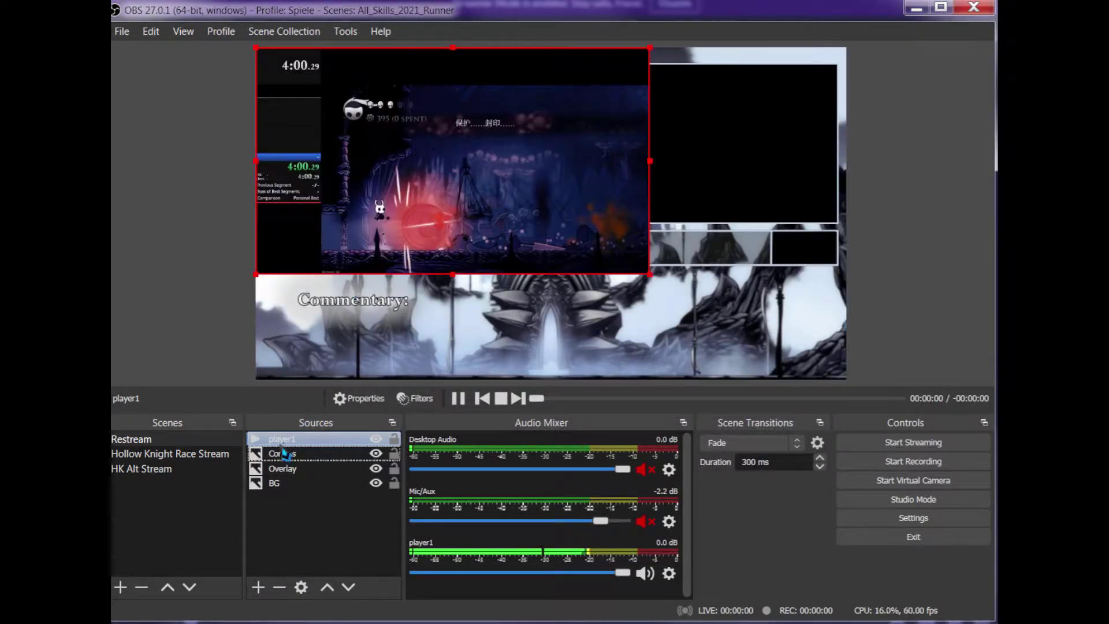
# Step: Move the player1 video away from the canvas corner and crop off its timer column and the black strip above the gameplay
pyautogui.moveTo(347, 254); pyautogui.dragTo(433, 327)
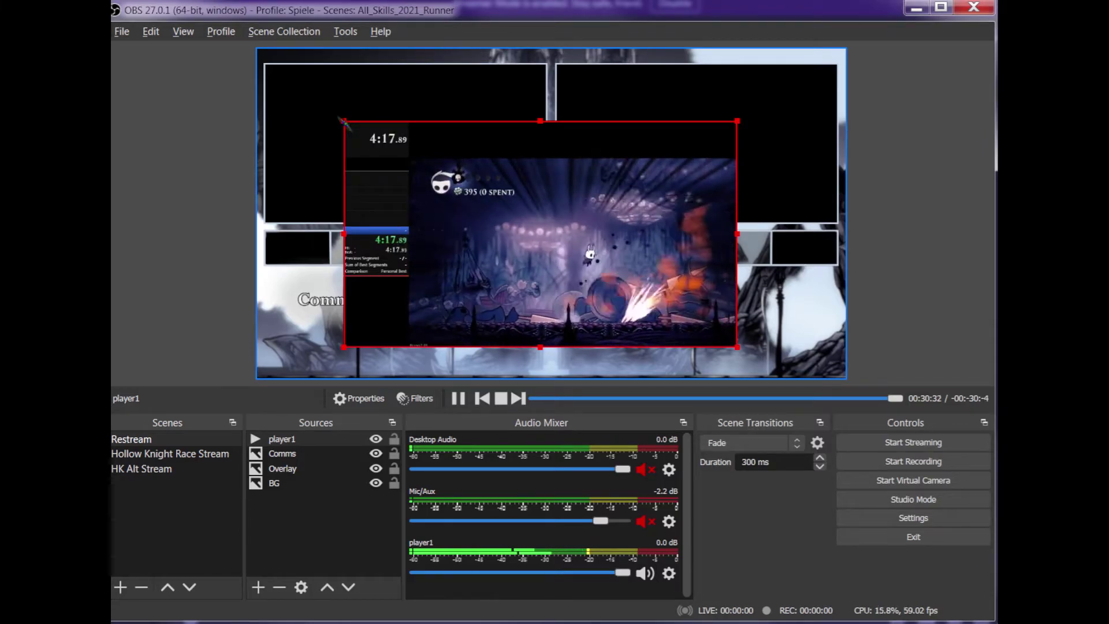
pyautogui.moveTo(344, 121); pyautogui.dragTo(406, 149)
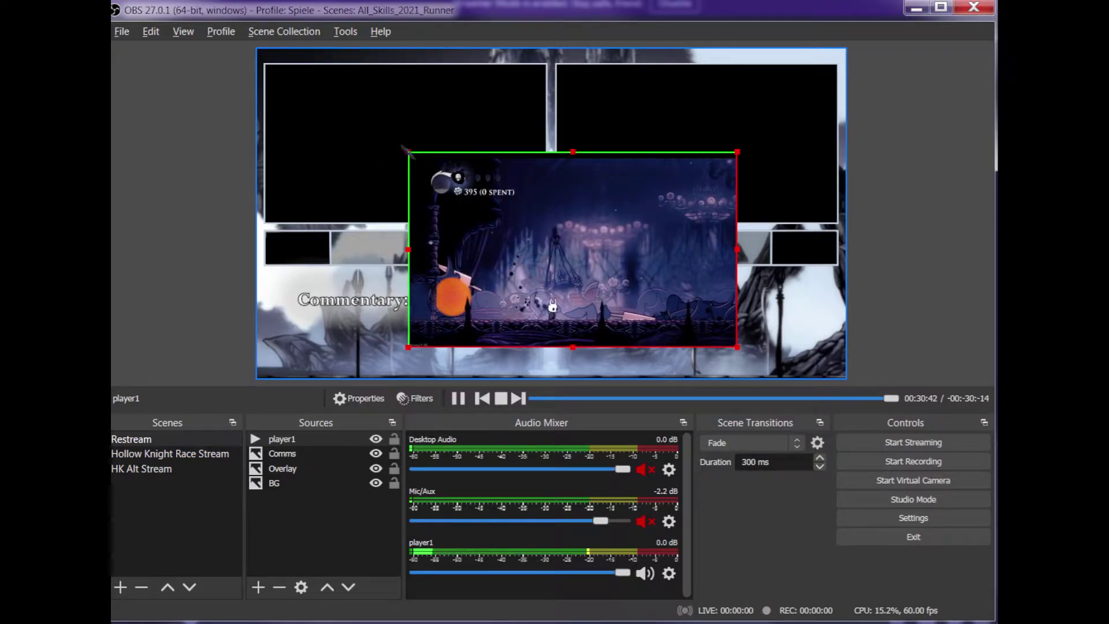
# Step: Scale the cropped player1 gameplay down and centre it inside the left video frame of the overlay
pyautogui.moveTo(572, 267); pyautogui.dragTo(423, 205)
pyautogui.moveTo(594, 287); pyautogui.dragTo(555, 263)
pyautogui.moveTo(467, 197); pyautogui.dragTo(471, 175)
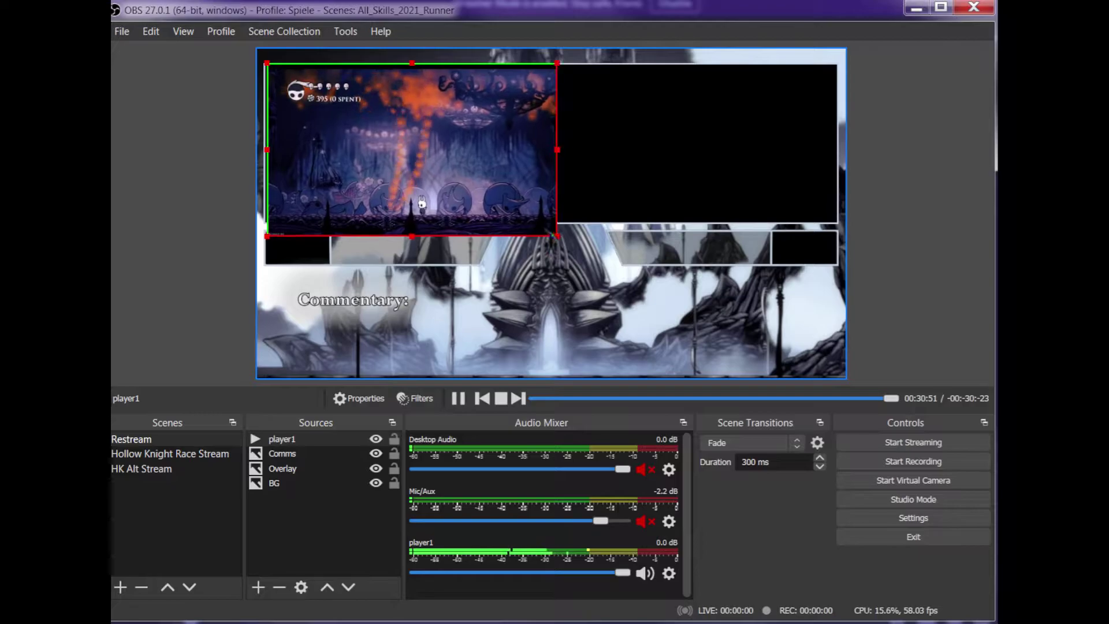
pyautogui.moveTo(488, 193); pyautogui.dragTo(498, 193)
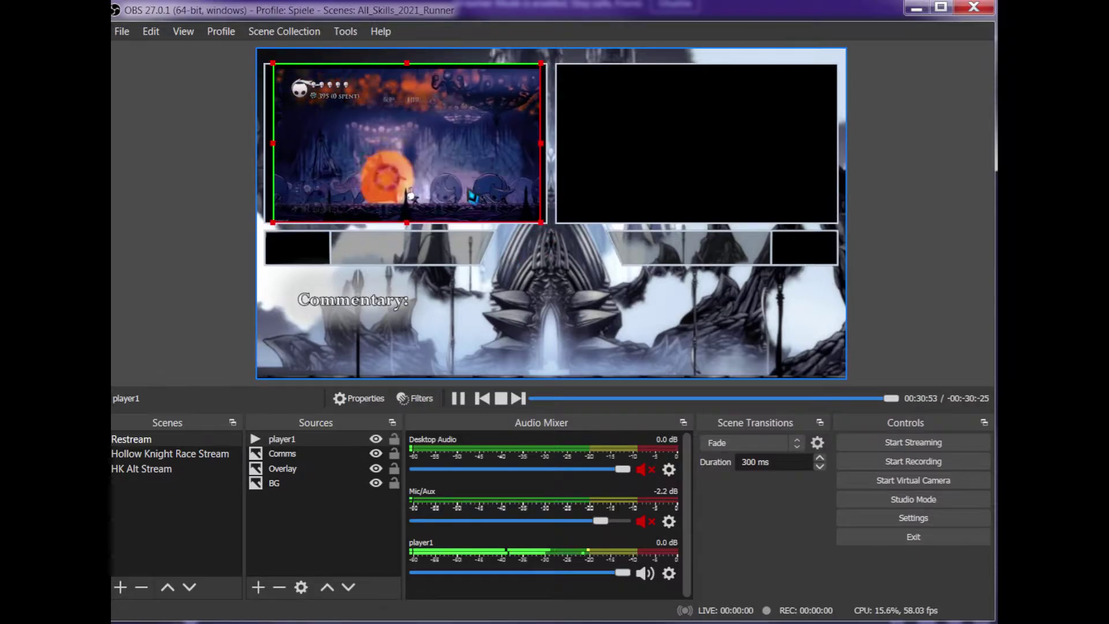
pyautogui.click(514, 280)
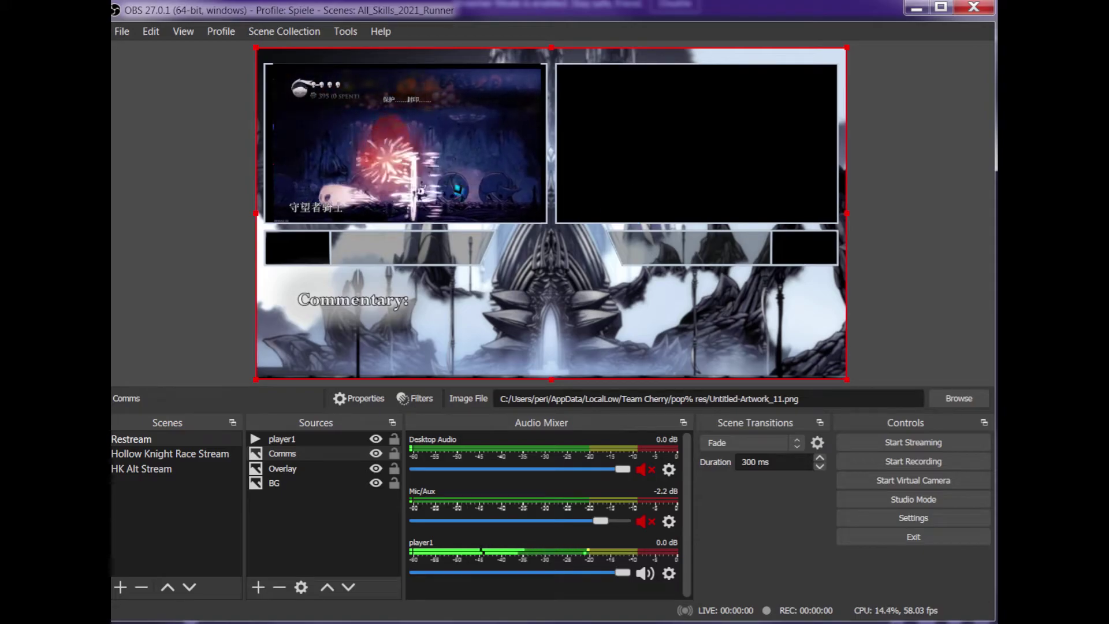
pyautogui.keyDown('ctrl'); pyautogui.click(280, 440); pyautogui.keyUp('ctrl')
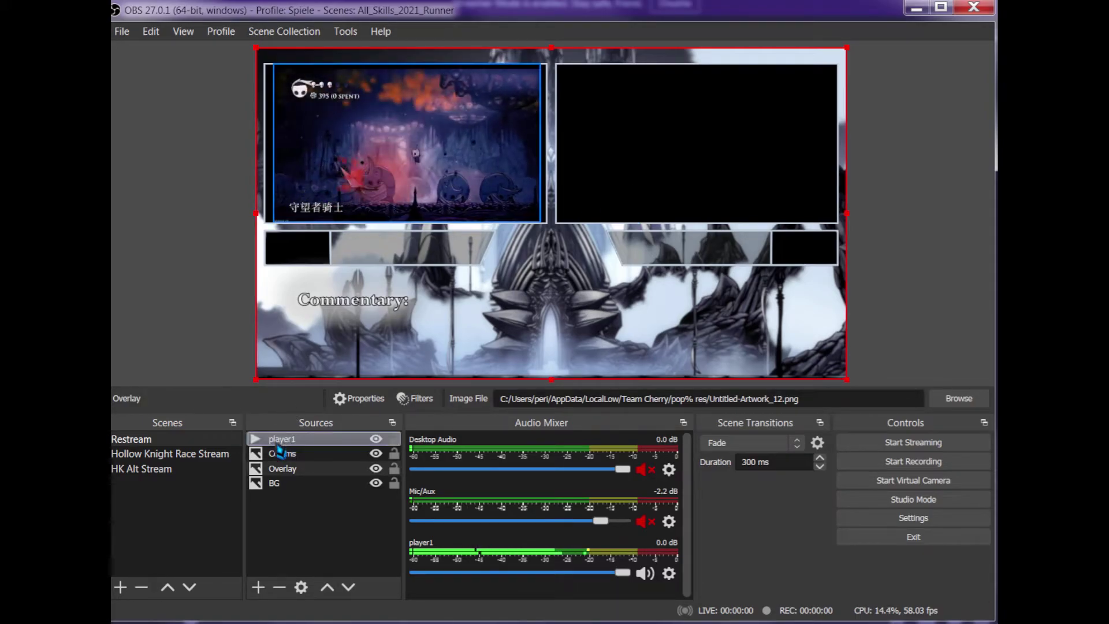
pyautogui.click(440, 171)
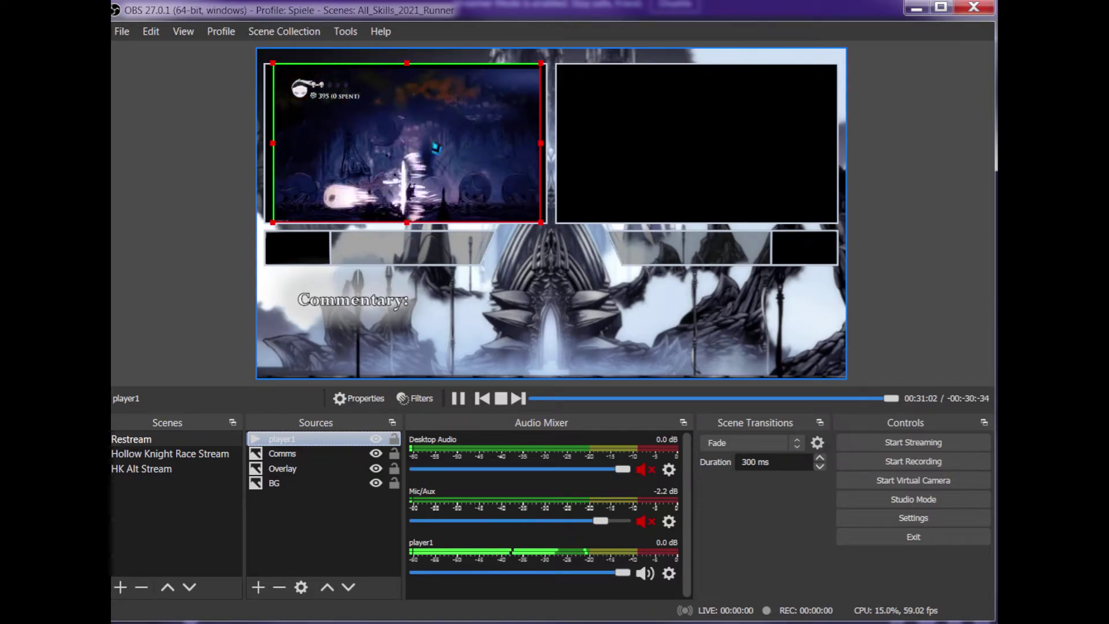
pyautogui.keyDown('ctrl'); pyautogui.click(294, 453); pyautogui.keyUp('ctrl')
pyautogui.keyDown('ctrl'); pyautogui.click(295, 454); pyautogui.keyUp('ctrl')
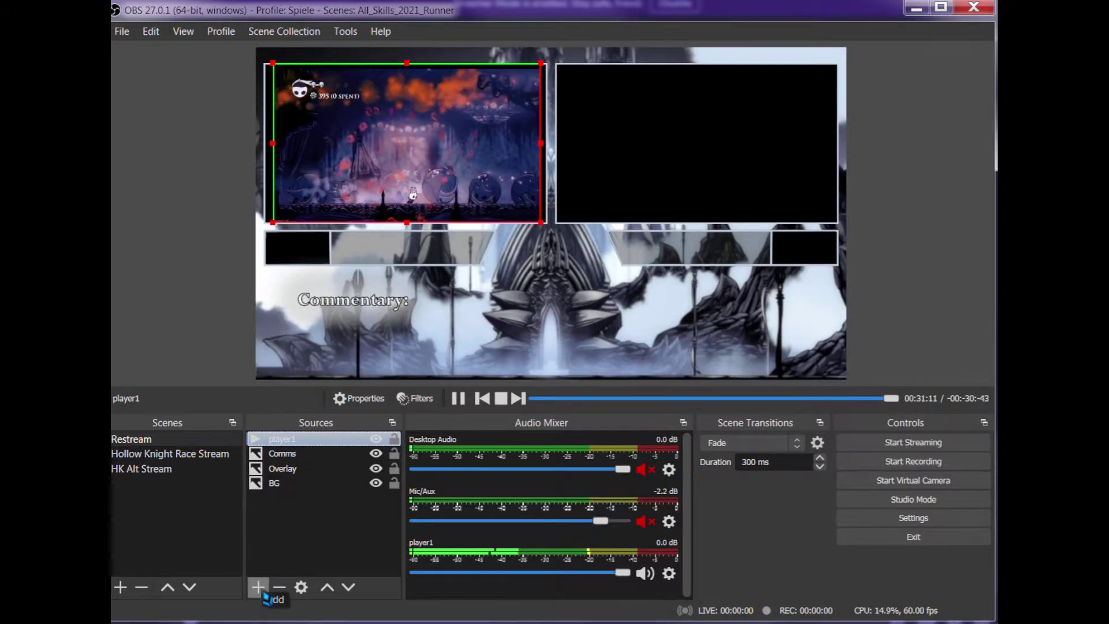
# Step: Add a second VLC Video Source to the scene by reusing the existing player1 source
pyautogui.click(258, 587)
pyautogui.click(303, 496)
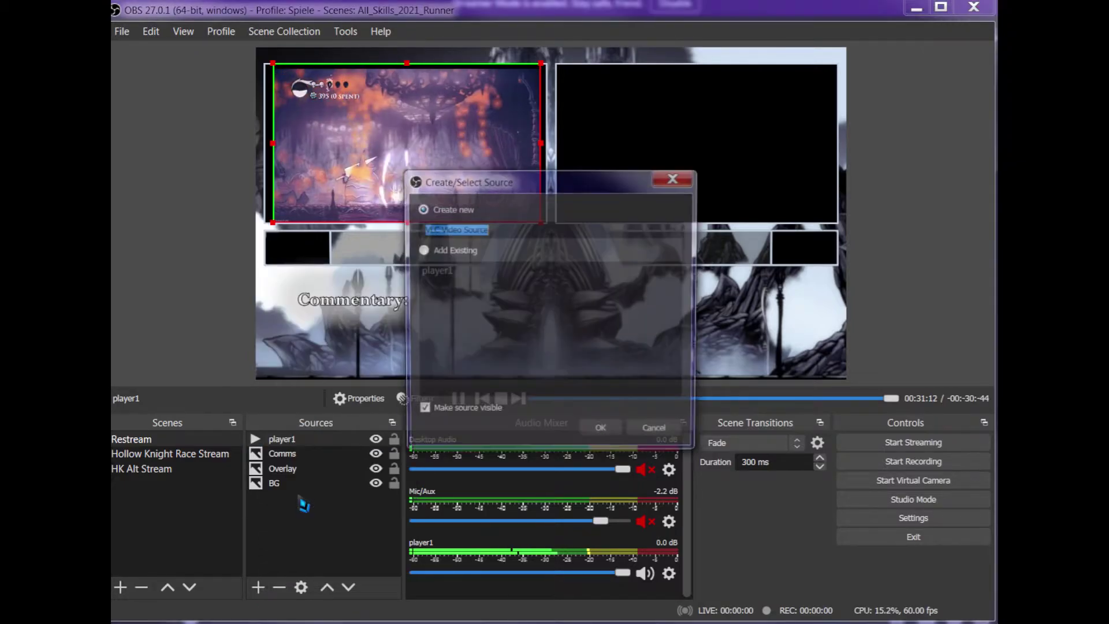
pyautogui.click(436, 254)
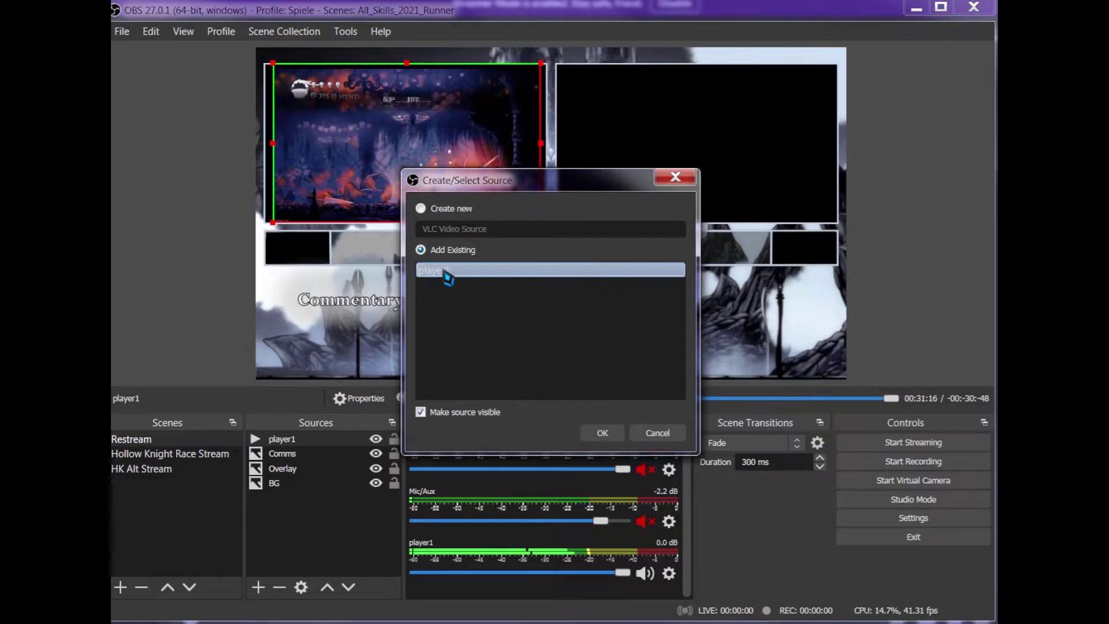
pyautogui.click(602, 433)
pyautogui.moveTo(272, 440); pyautogui.dragTo(279, 451)
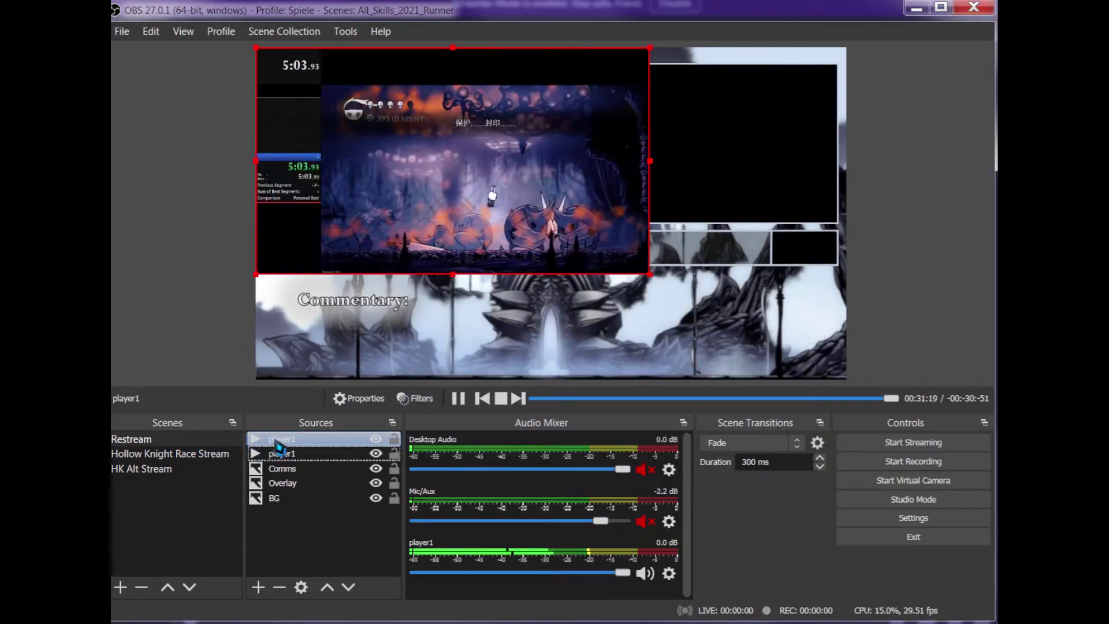
# Step: Crop the second player1 copy down to its main timer and fit it into the small box below the left video frame
pyautogui.moveTo(479, 249); pyautogui.dragTo(527, 289)
pyautogui.moveTo(698, 316); pyautogui.dragTo(377, 125)
pyautogui.moveTo(322, 237); pyautogui.dragTo(317, 261)
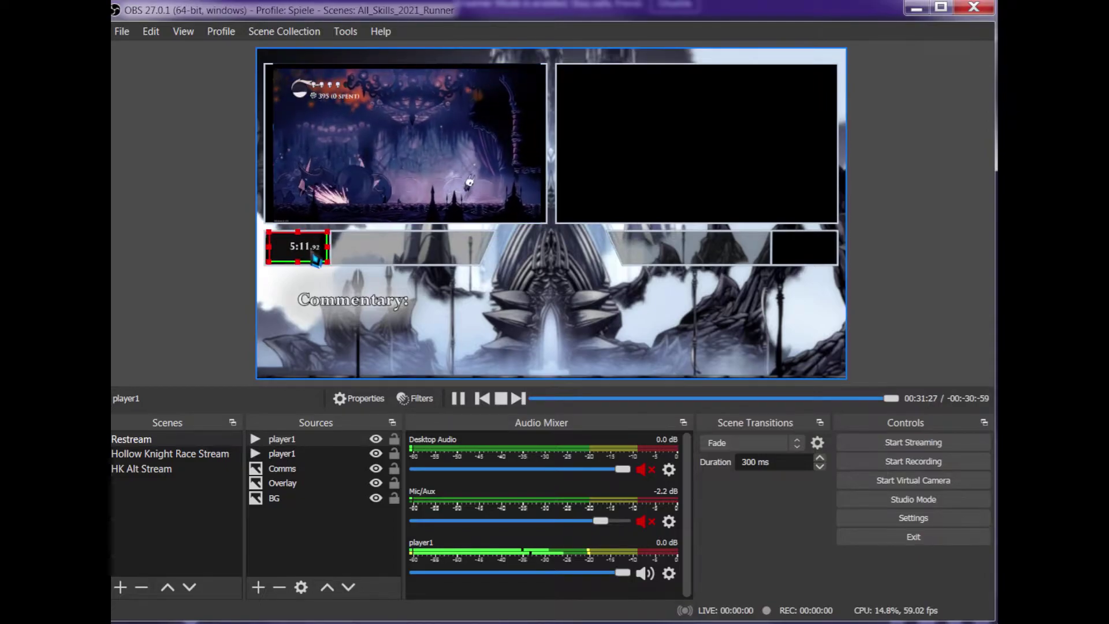
pyautogui.click(380, 306)
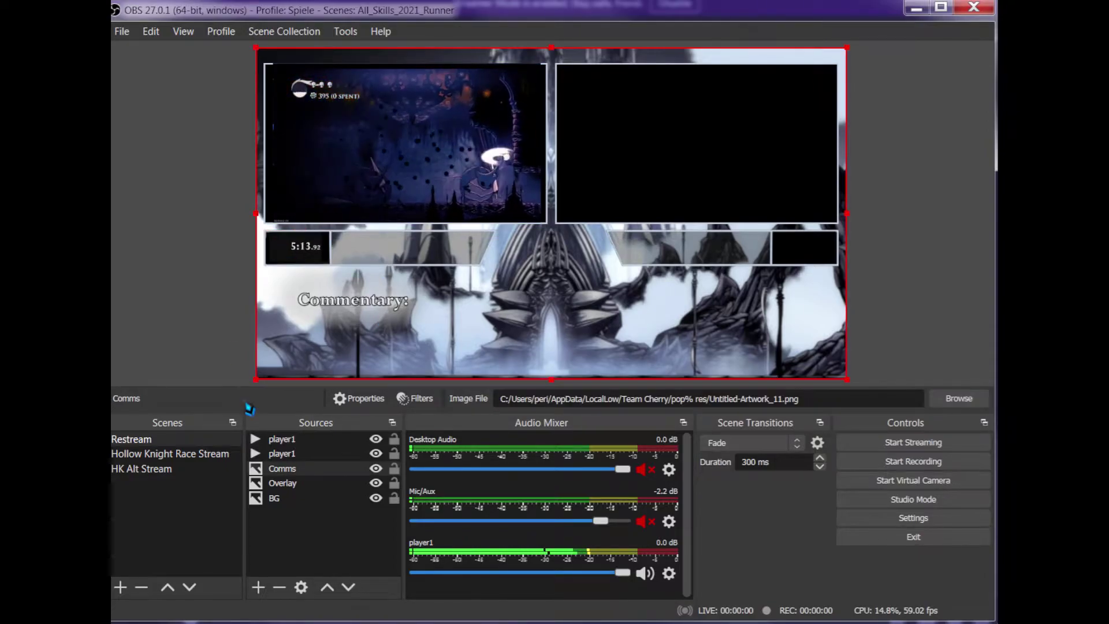
# Step: Create a Text (GDI+) source called player1t that shows the runner's name
pyautogui.click(258, 586)
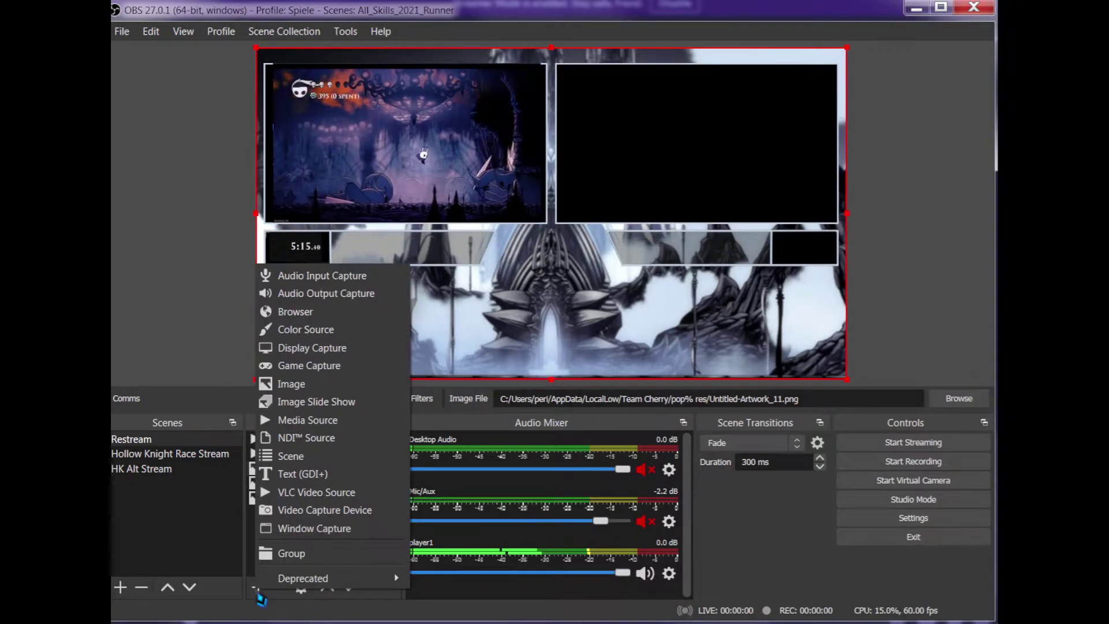
pyautogui.click(290, 477)
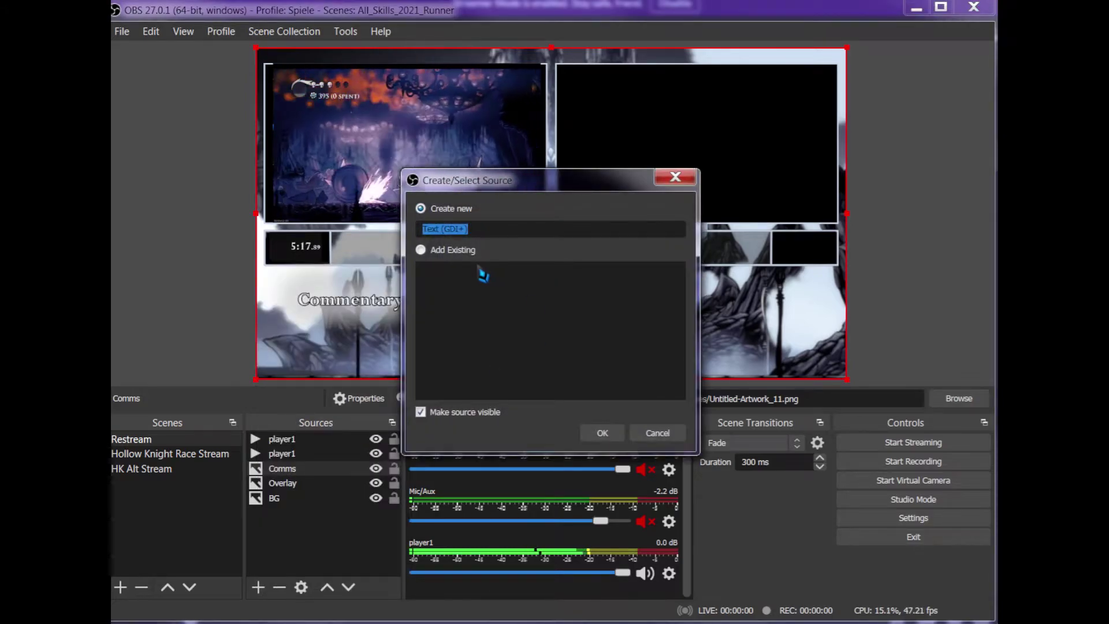
pyautogui.write('player1t')
pyautogui.press('Return')
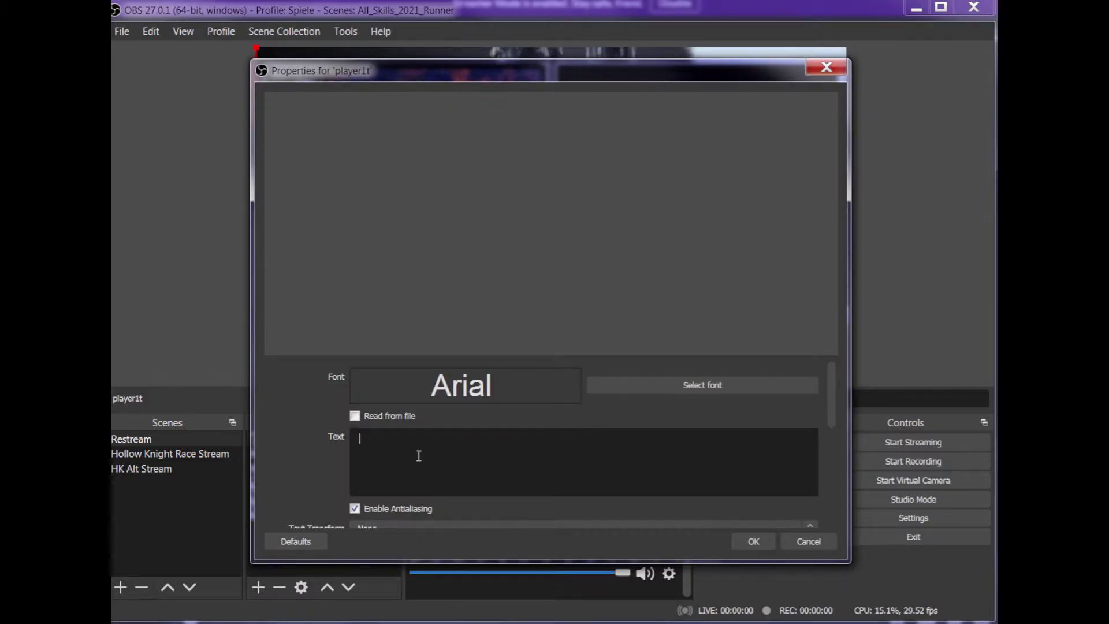
pyautogui.write('sawayoshi')
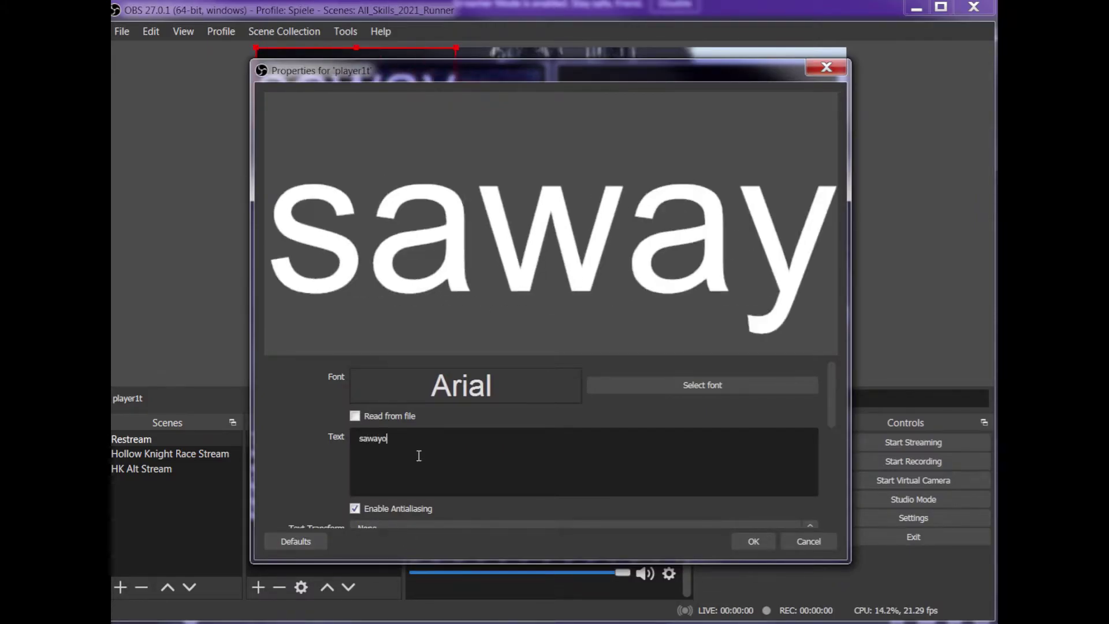
pyautogui.click(748, 540)
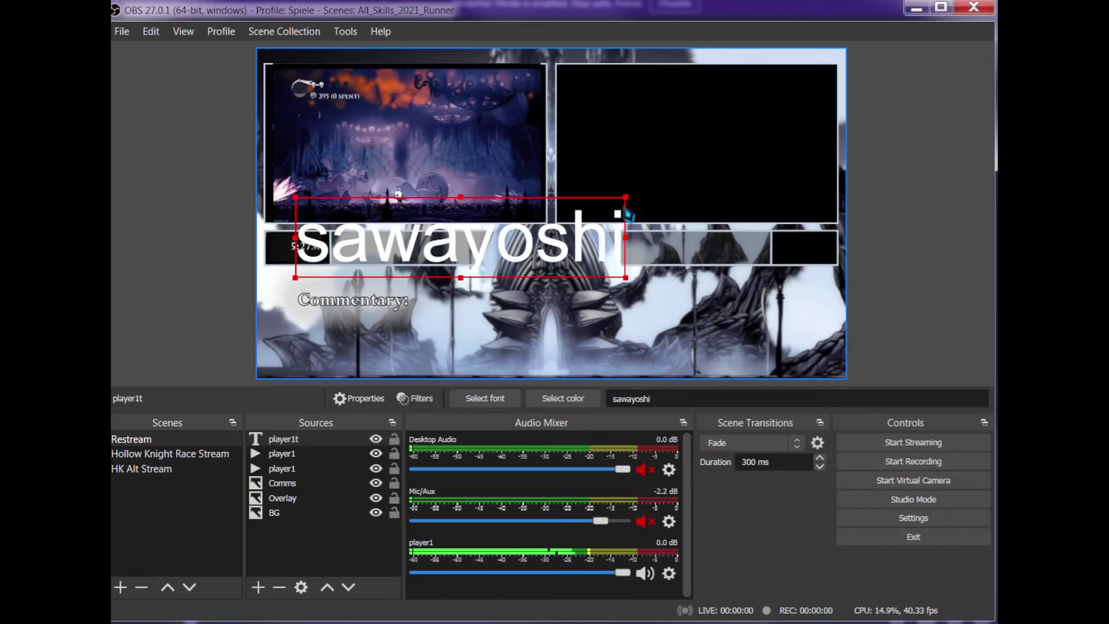
# Step: Shrink the player1t text and place it in the name bar beside the left timer box
pyautogui.moveTo(626, 196); pyautogui.dragTo(493, 228)
pyautogui.moveTo(429, 254); pyautogui.dragTo(445, 242)
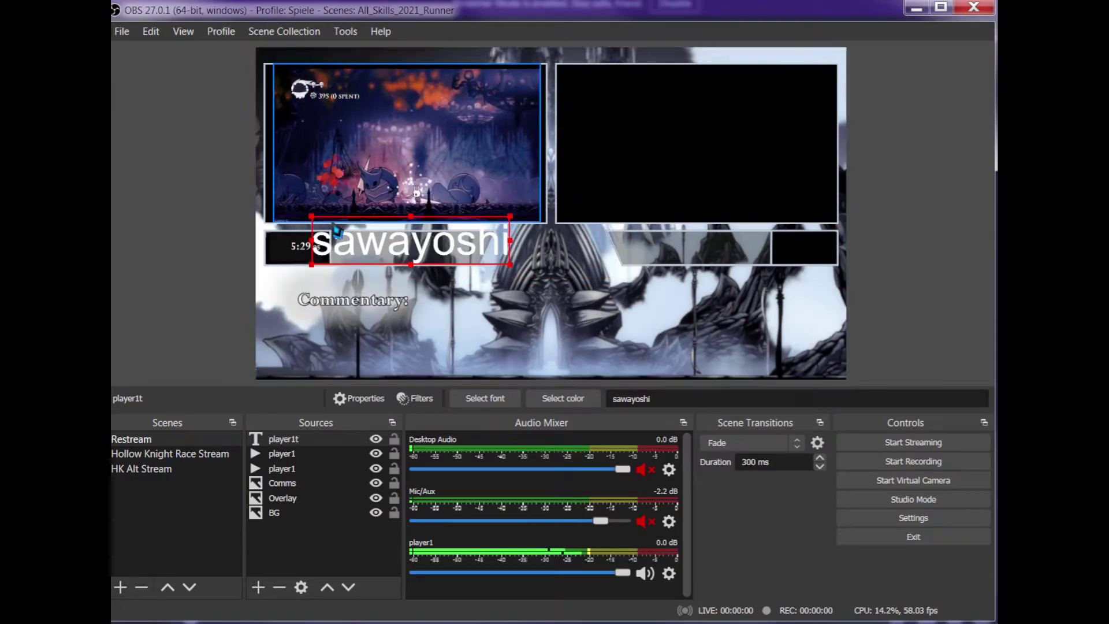
pyautogui.moveTo(312, 216); pyautogui.dragTo(362, 246)
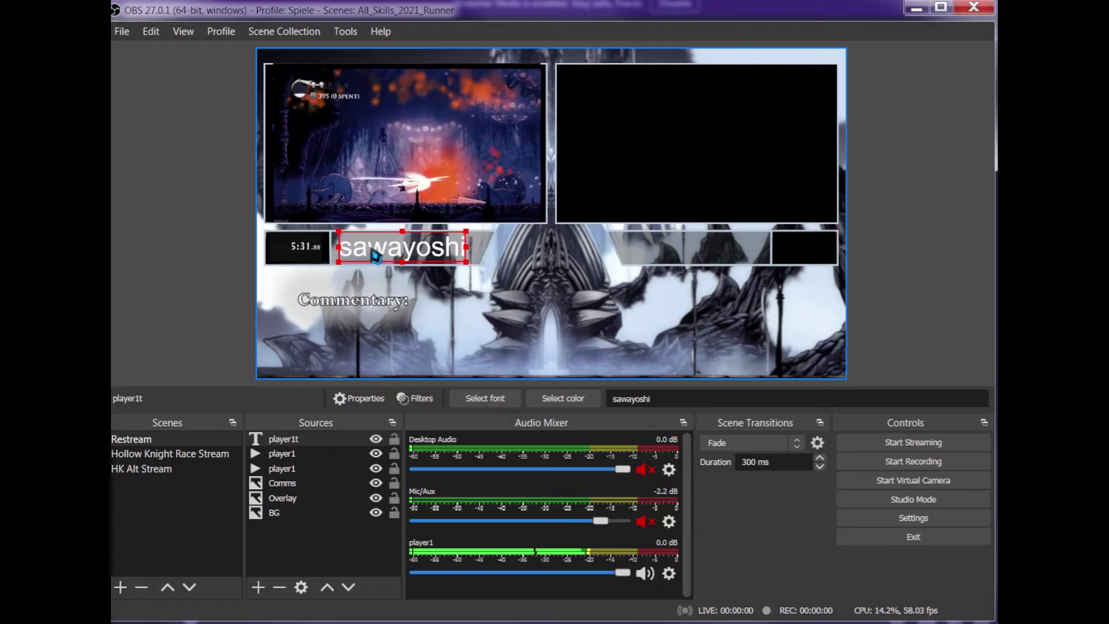
pyautogui.click(228, 287)
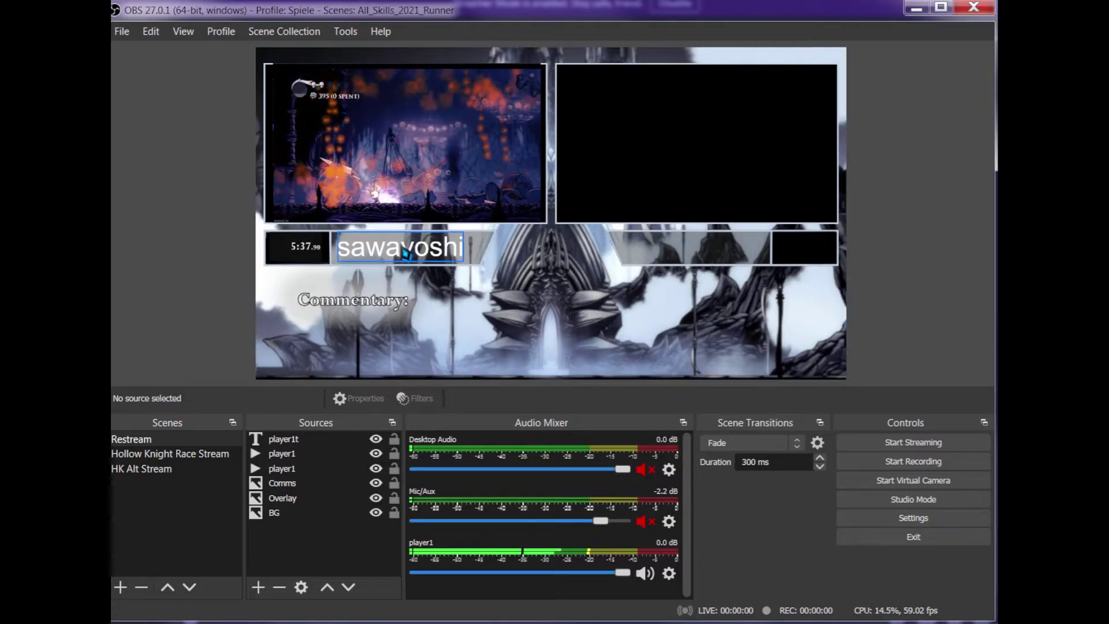
pyautogui.click(404, 254)
pyautogui.click(248, 290)
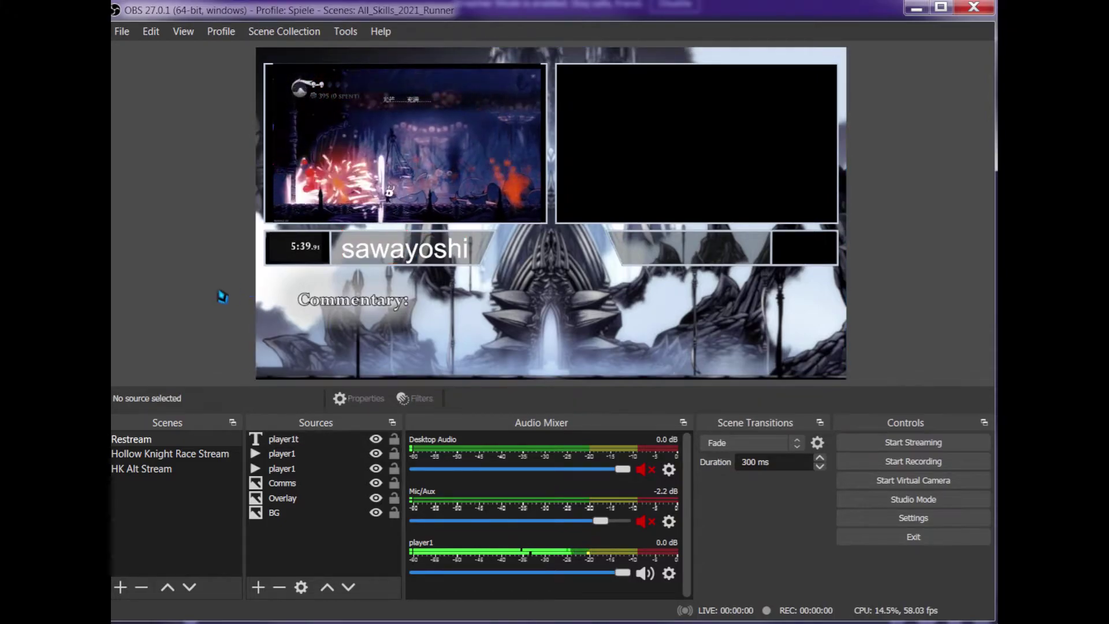
pyautogui.click(404, 258)
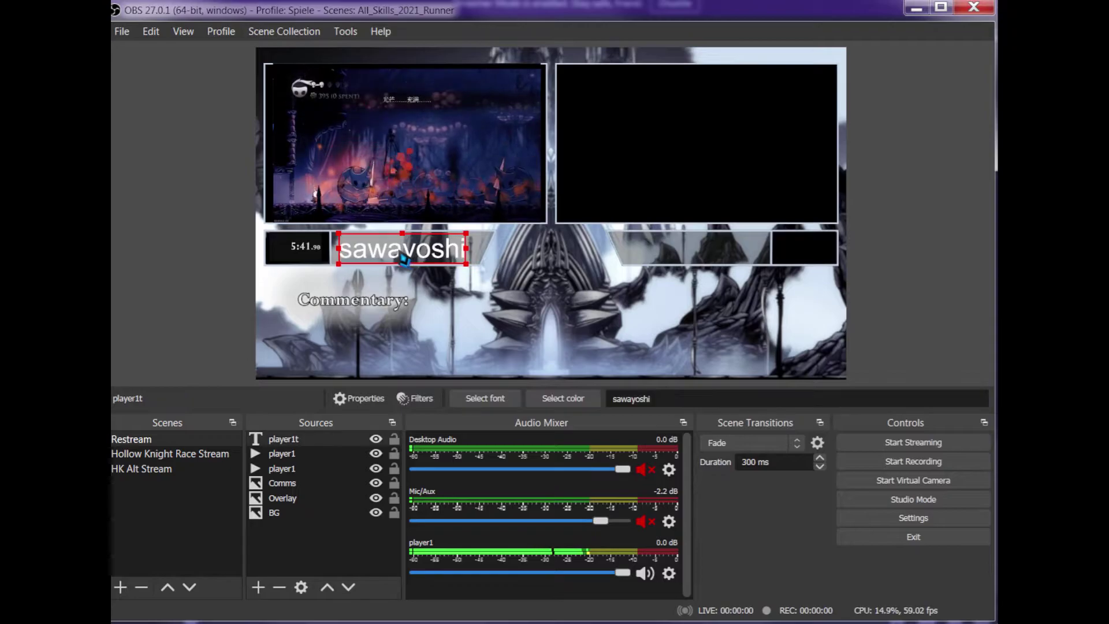
pyautogui.click(249, 286)
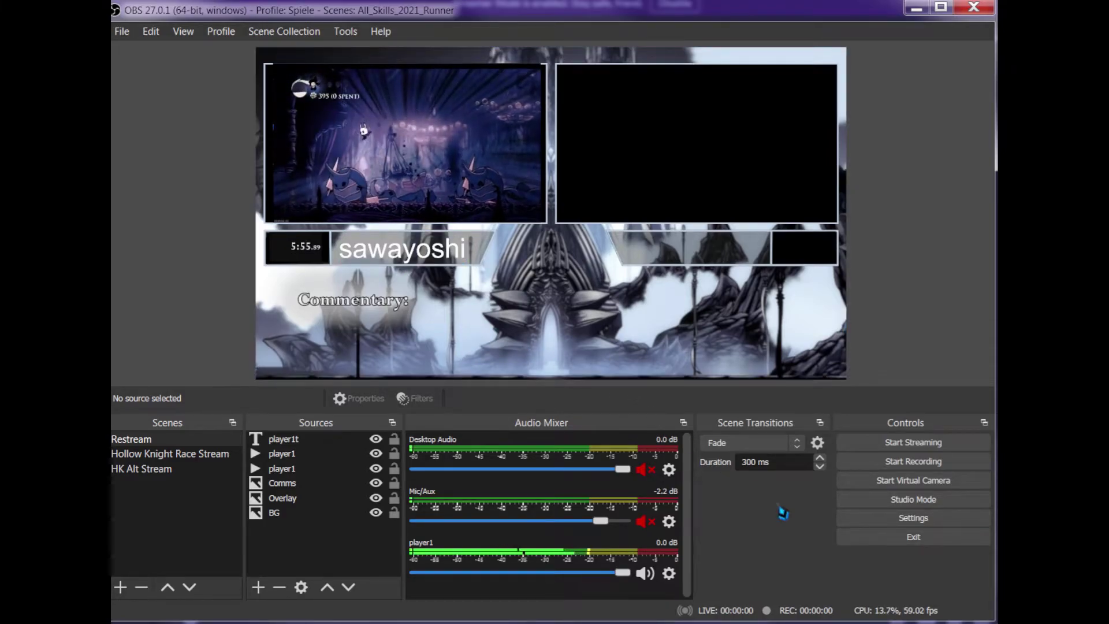
# Step: Switch to the Firefox window with the Discord StreamKit Overlay and examine the page's web address
pyautogui.moveTo(809, 623)
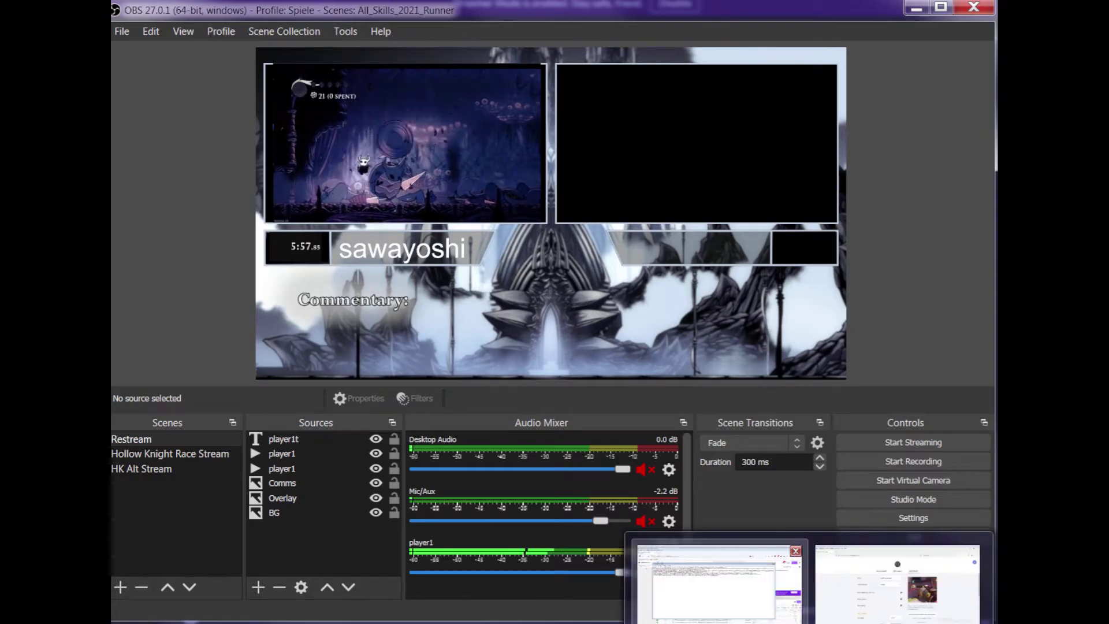
pyautogui.click(897, 584)
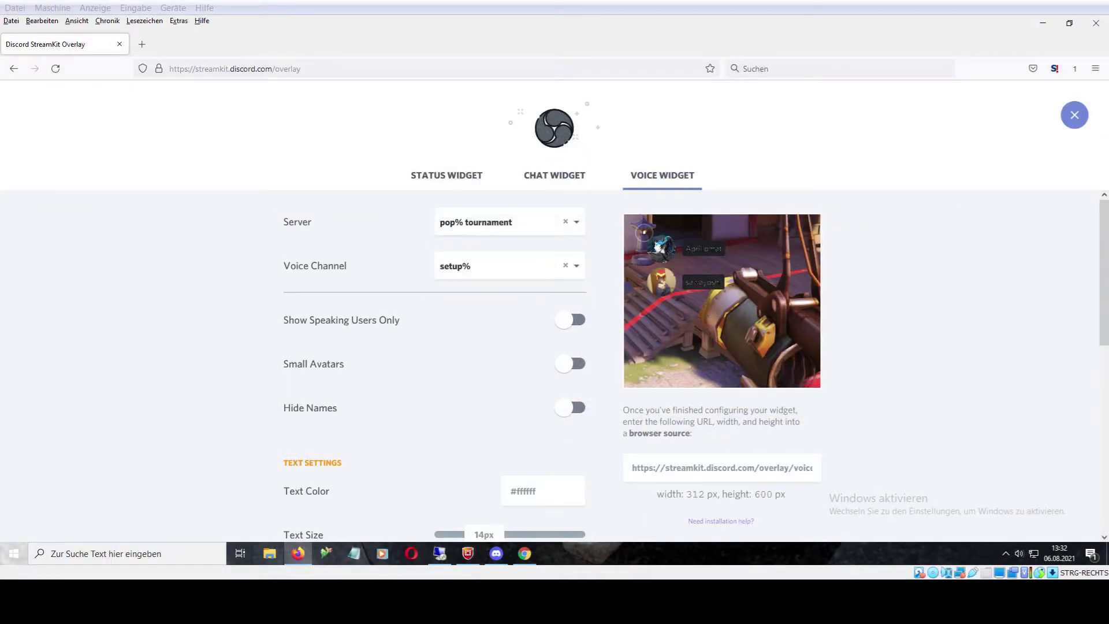
pyautogui.moveTo(195, 68); pyautogui.dragTo(309, 69)
pyautogui.click(283, 73)
pyautogui.click(309, 70)
pyautogui.click(5, 257)
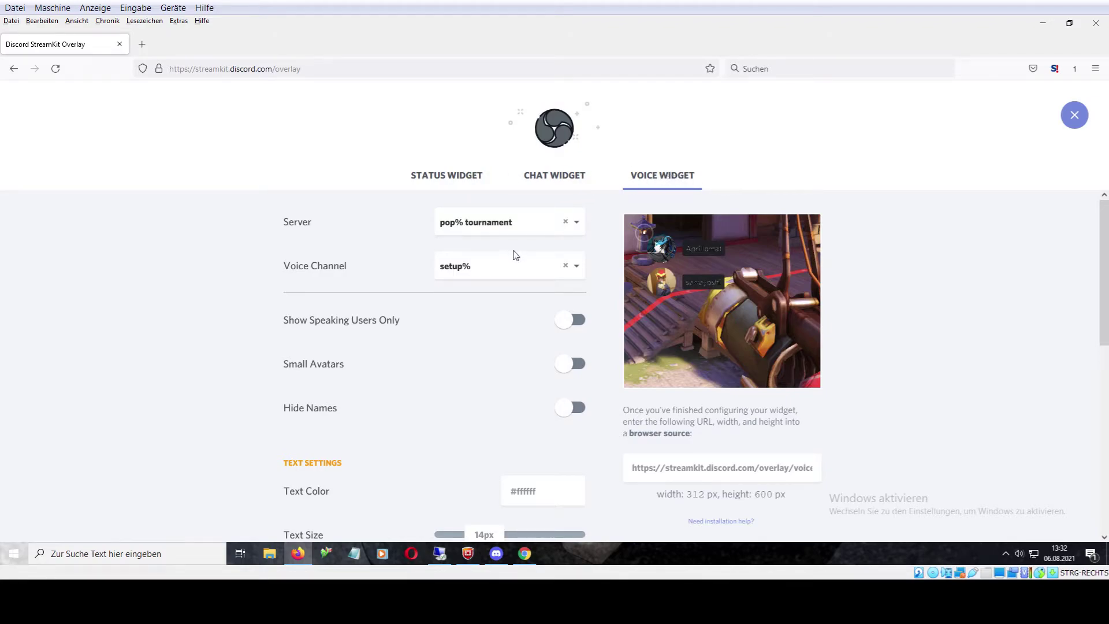
# Step: Review the voice widget's server list, text and background settings, and select its browser source URL
pyautogui.click(577, 223)
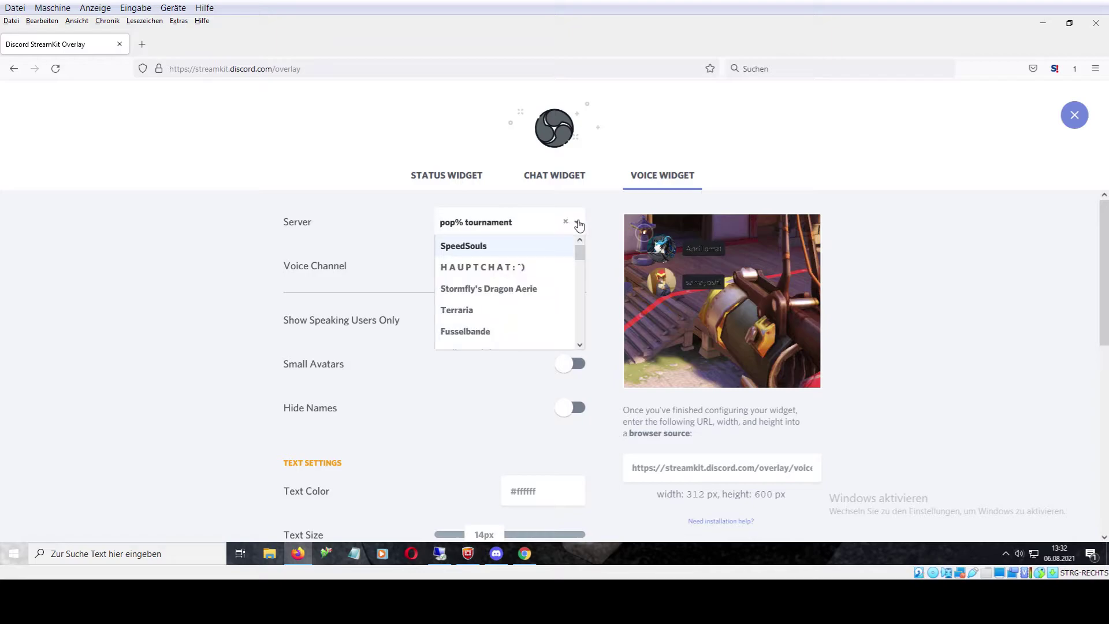
pyautogui.click(578, 223)
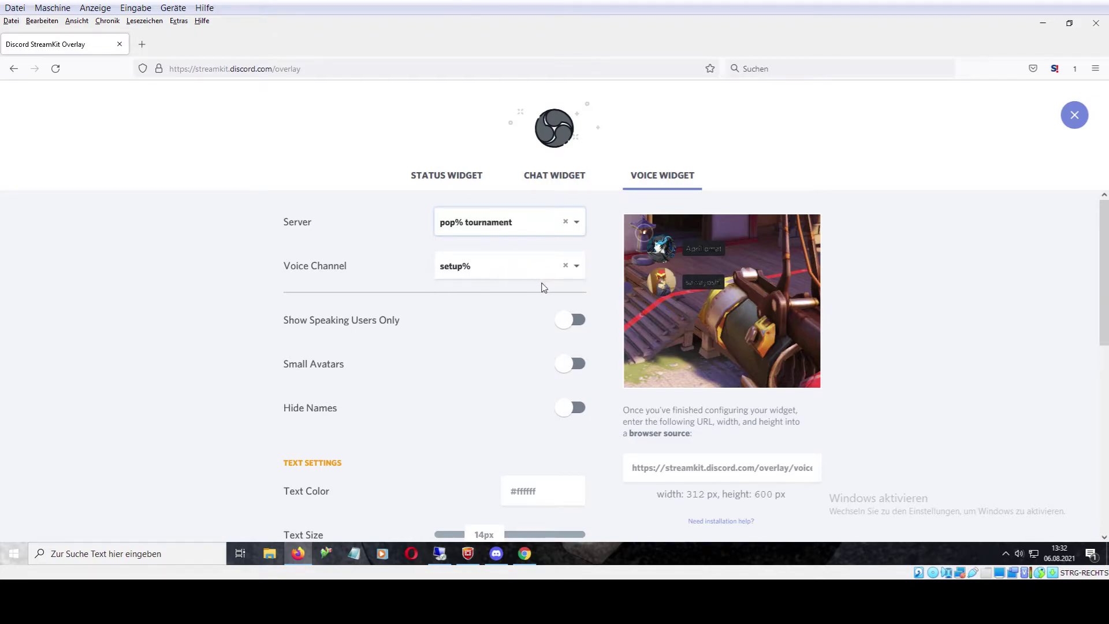
pyautogui.scroll(-5, 511, 328)
pyautogui.scroll(5, 470, 366)
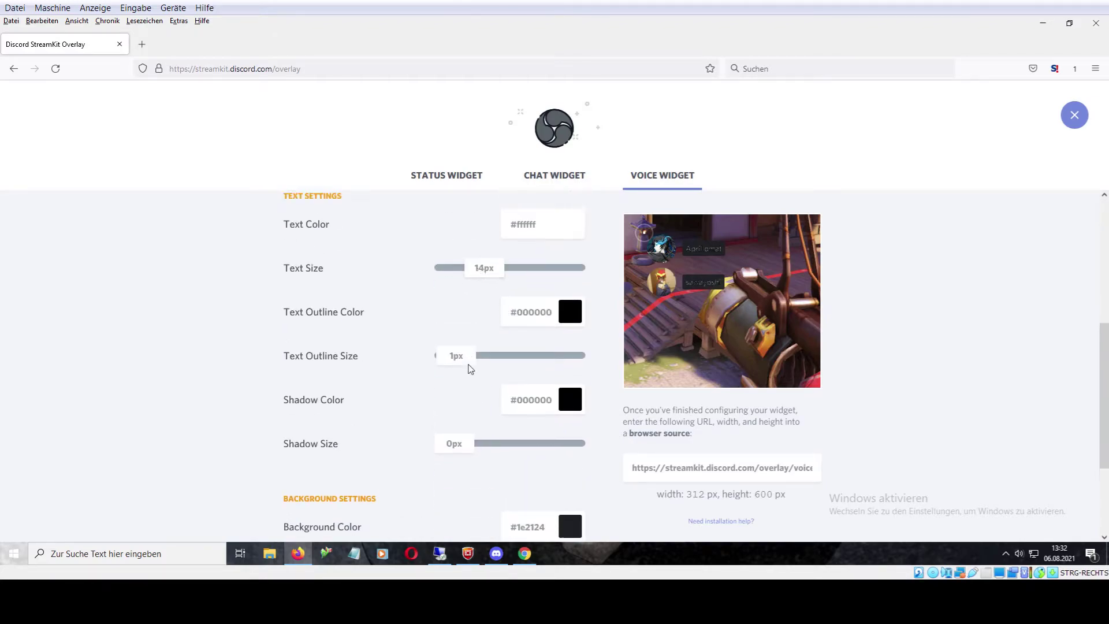
pyautogui.scroll(-3, 560, 419)
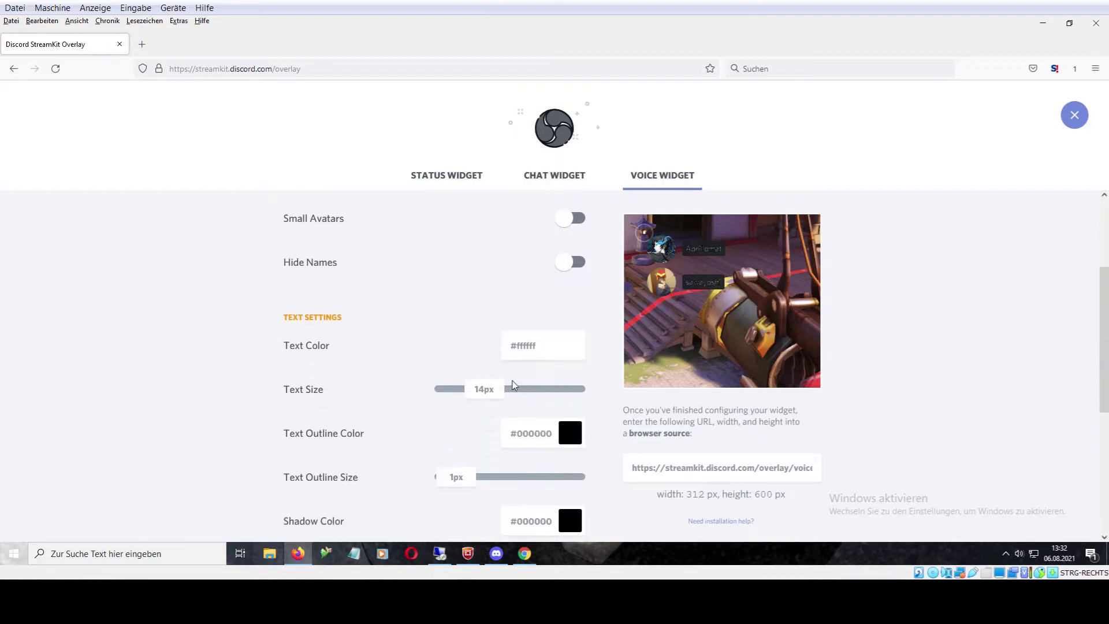
pyautogui.scroll(-4, 554, 371)
pyautogui.scroll(-1, 523, 416)
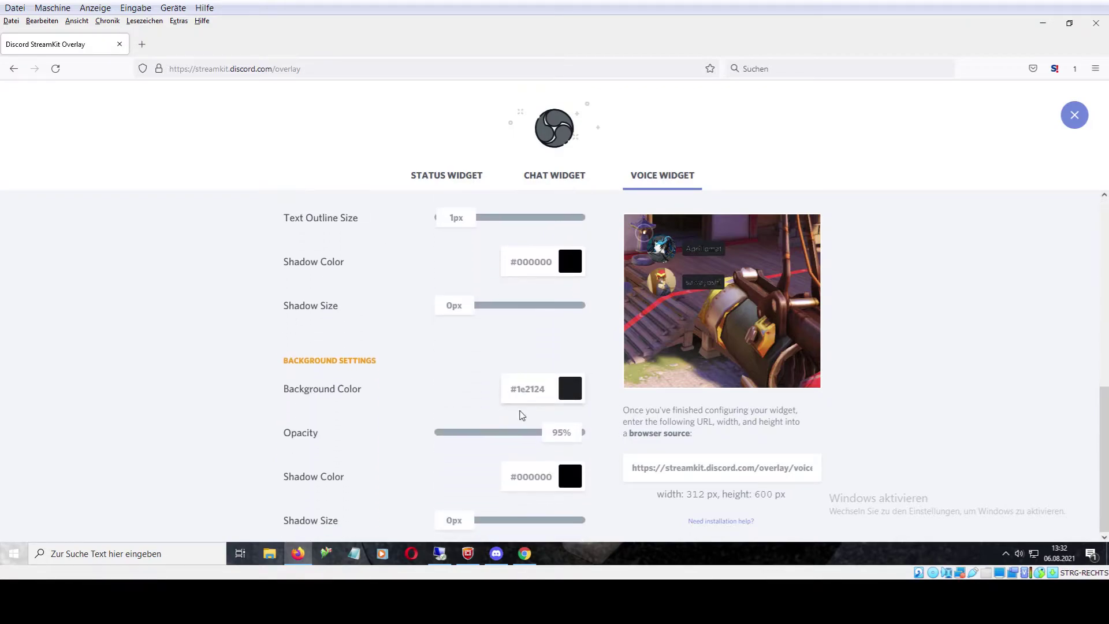
pyautogui.scroll(2, 510, 407)
pyautogui.scroll(9, 491, 395)
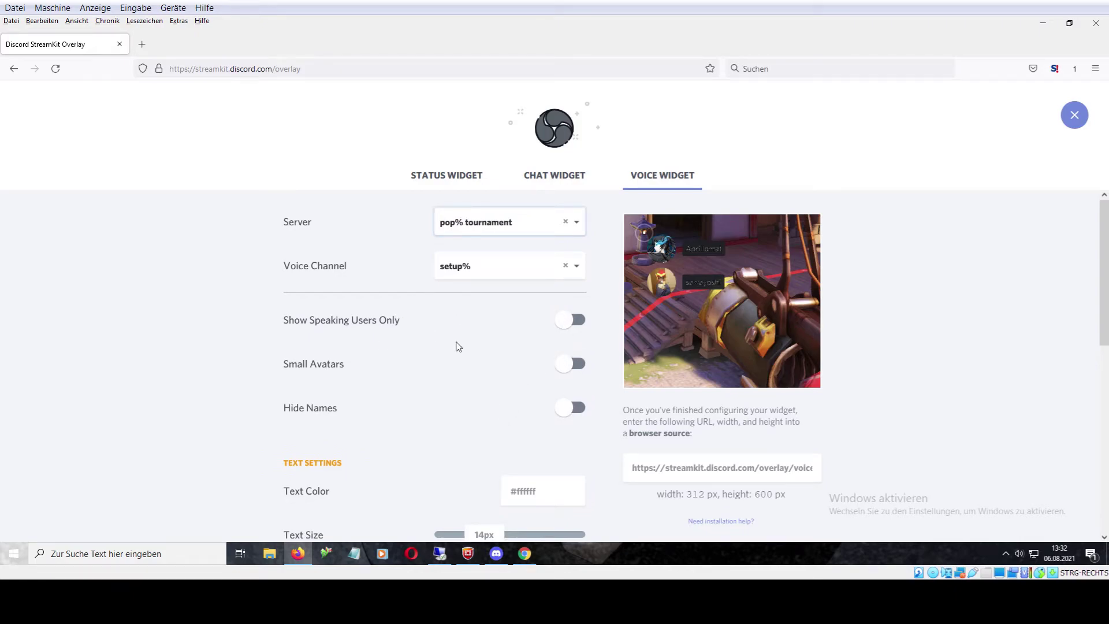
pyautogui.scroll(-10, 501, 367)
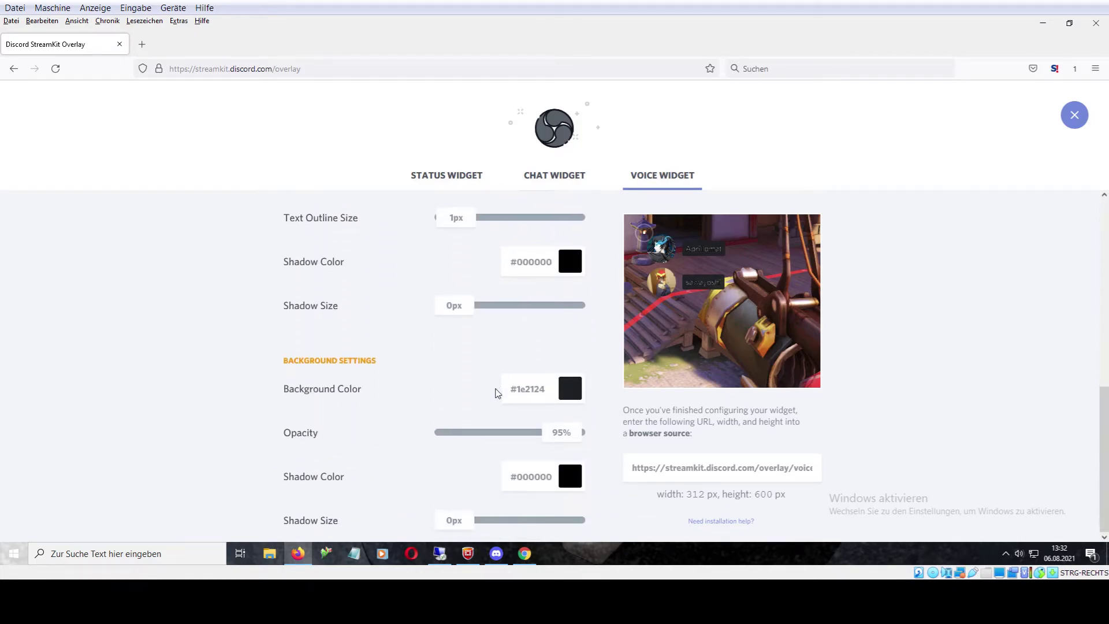
pyautogui.click(663, 468)
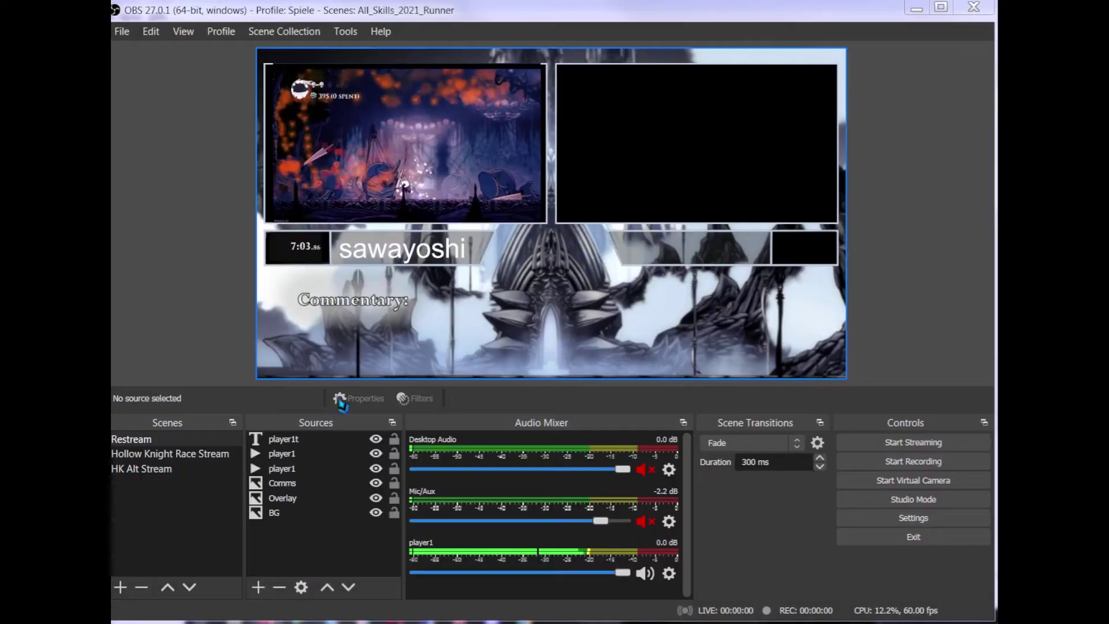
# Step: Add a new Browser source named streamkit and paste the copied StreamKit voice widget link as its URL
pyautogui.click(259, 588)
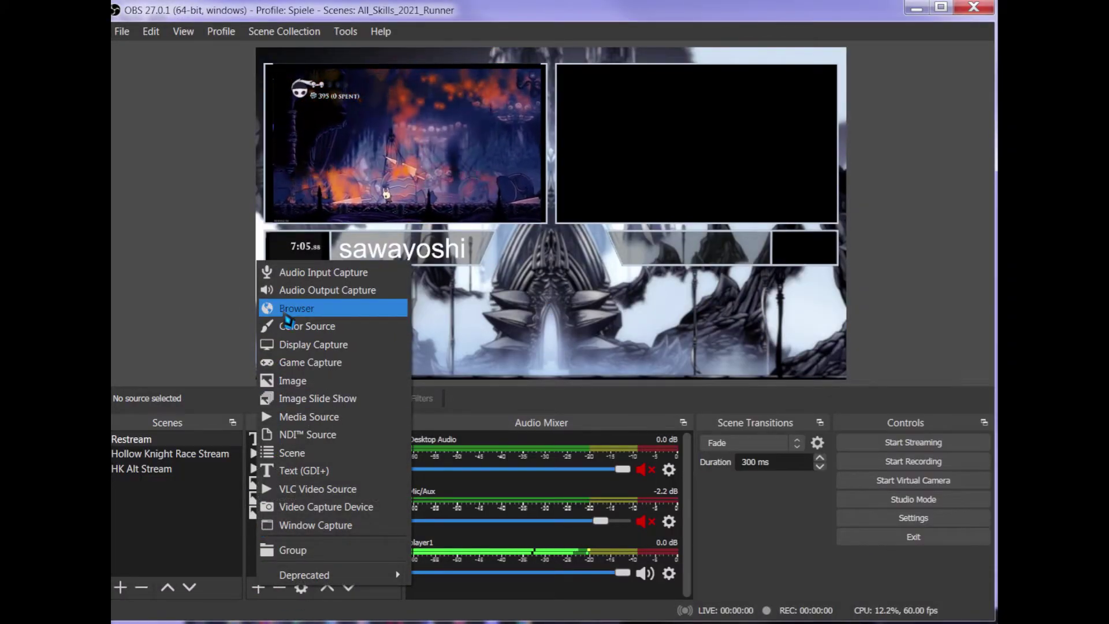
pyautogui.click(336, 312)
pyautogui.write('streamkit')
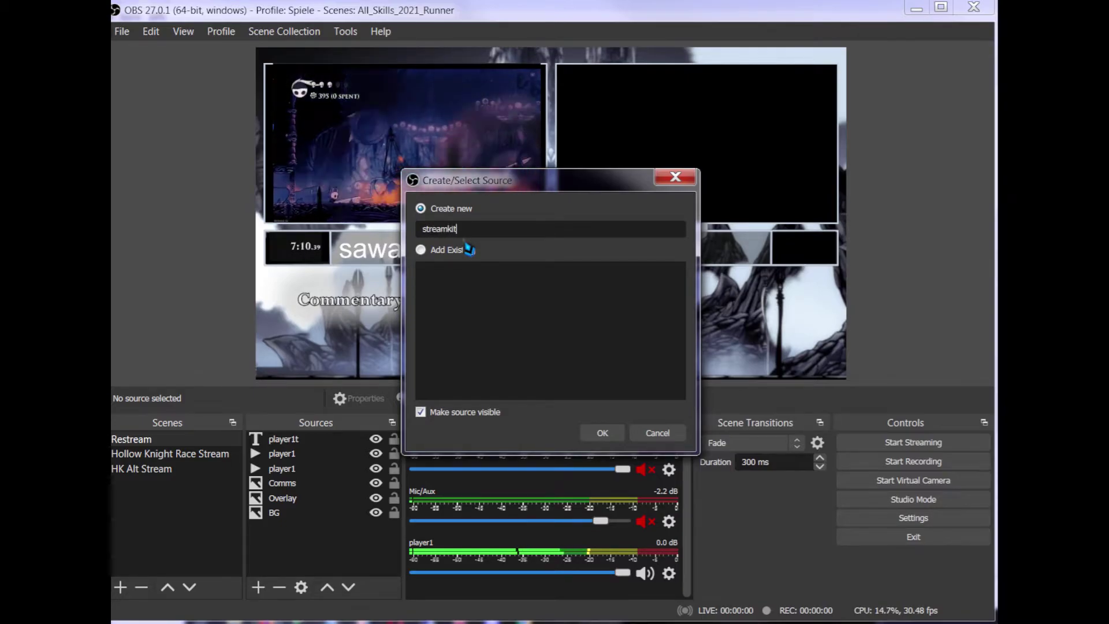
pyautogui.press('Return')
pyautogui.tripleClick(366, 395)
pyautogui.hotkey('ctrl', 'v')
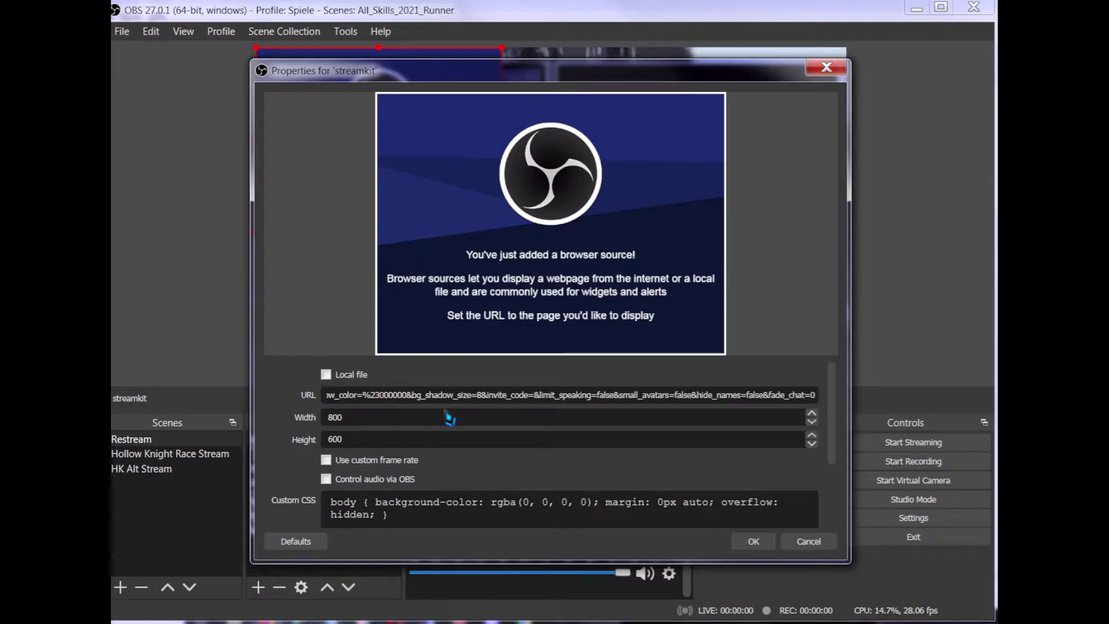
pyautogui.click(753, 542)
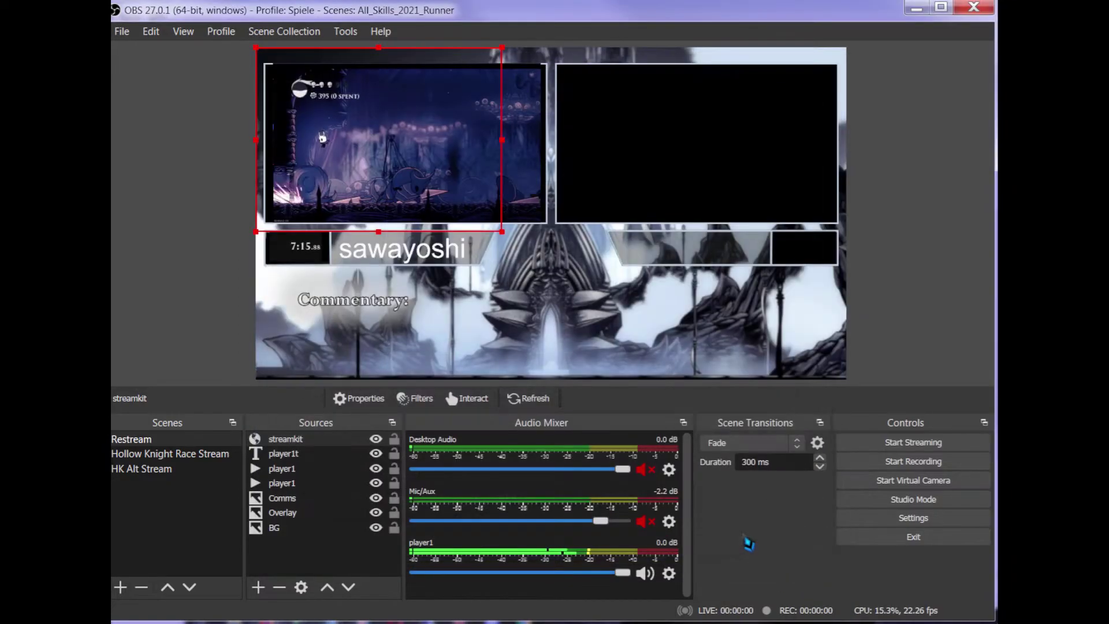
# Step: Move the streamkit overlay under the Commentary heading and scale it down to fit the lower part of the scene
pyautogui.moveTo(285, 61); pyautogui.dragTo(414, 196)
pyautogui.moveTo(656, 363); pyautogui.dragTo(505, 259)
pyautogui.moveTo(458, 213); pyautogui.dragTo(465, 277)
pyautogui.moveTo(512, 323); pyautogui.dragTo(414, 373)
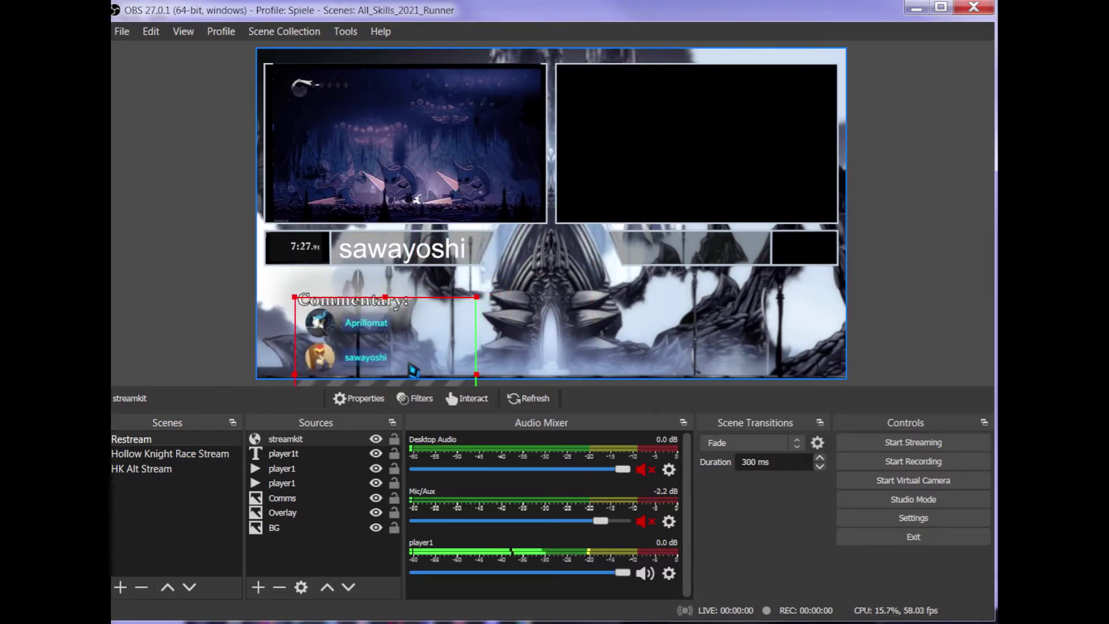
pyautogui.moveTo(295, 298); pyautogui.dragTo(339, 345)
pyautogui.click(318, 552)
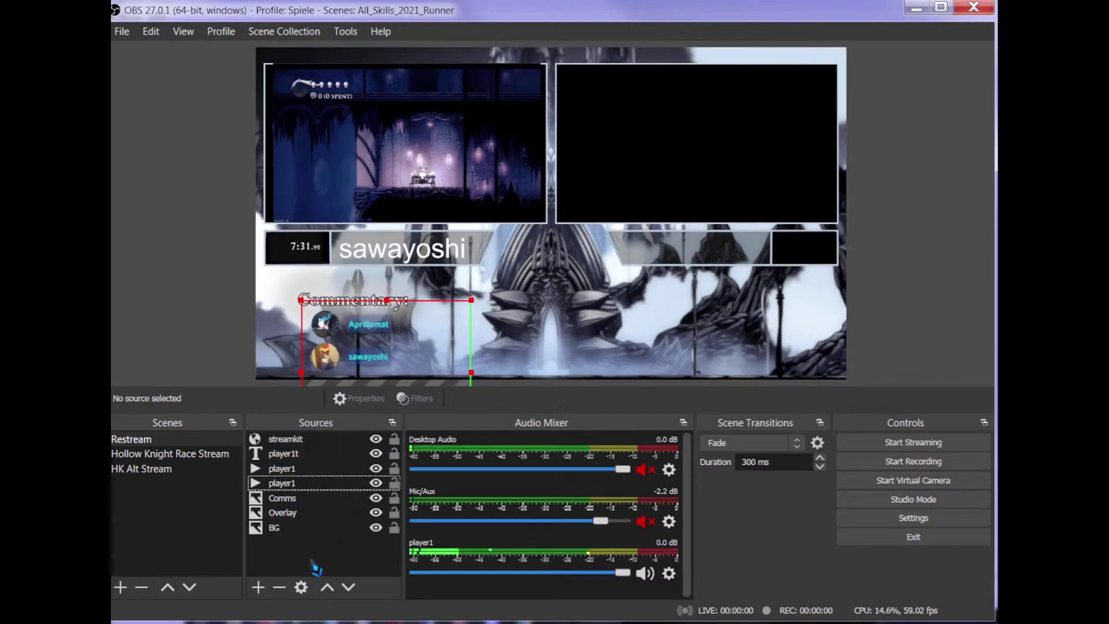
# Step: Fine-tune the horizontal position of the streamkit overlay beneath the Commentary heading
pyautogui.click(284, 440)
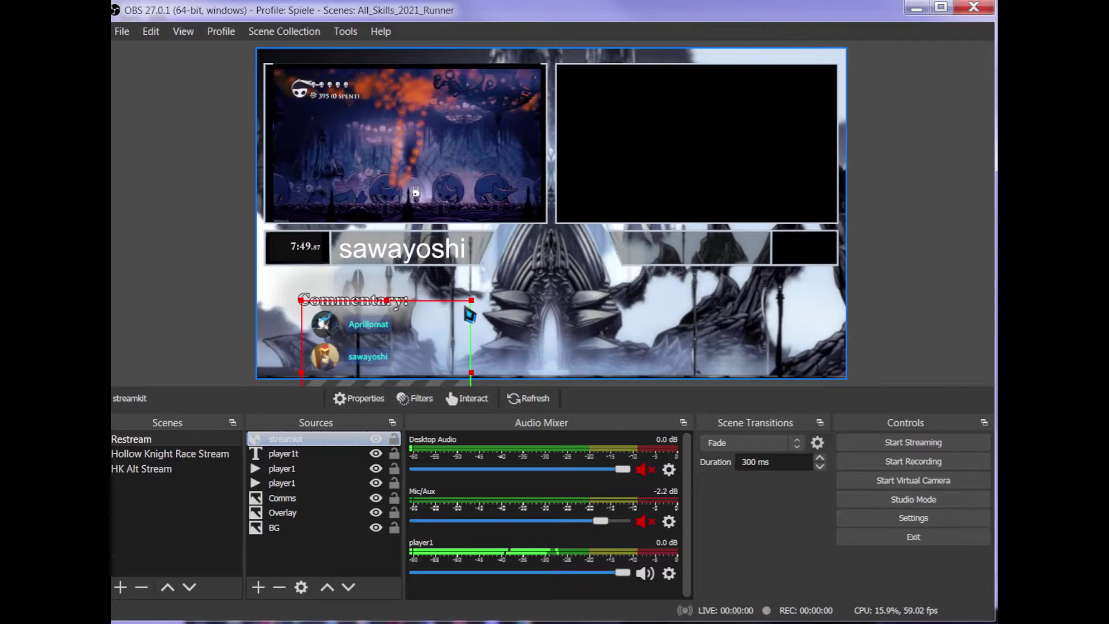
pyautogui.moveTo(408, 348); pyautogui.dragTo(403, 349)
pyautogui.press('Right')
pyautogui.press('Right')
pyautogui.press('Right')
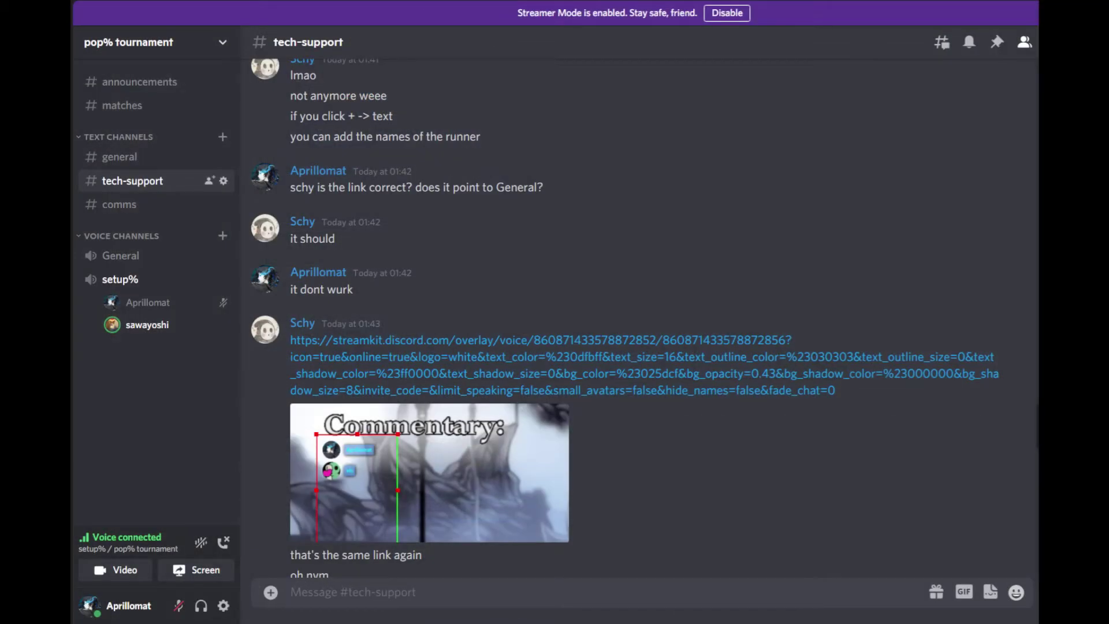
# Step: Switch to Discord, open the matches channel and change the server nickname of the first setup% voice channel member to #!
pyautogui.click(122, 105)
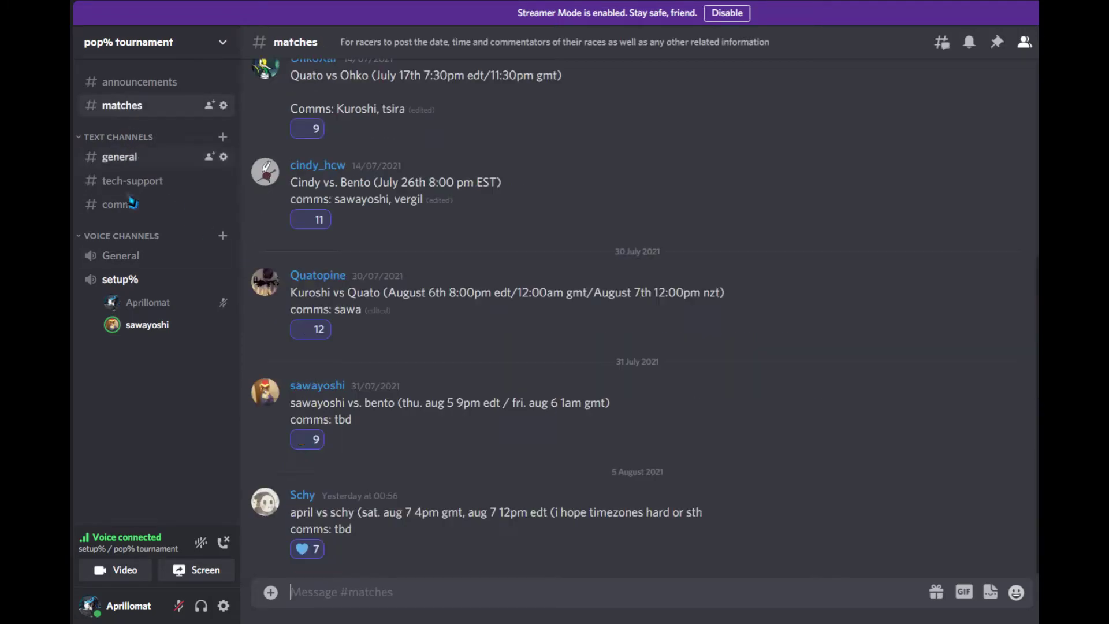
pyautogui.rightClick(143, 315)
pyautogui.click(184, 430)
pyautogui.write('#!')
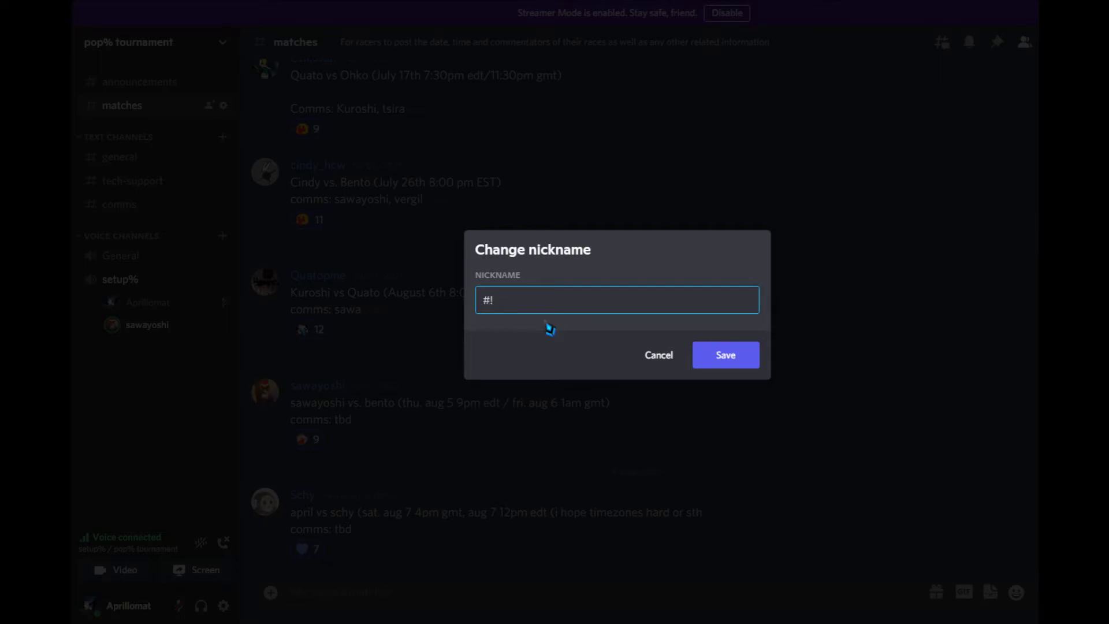
pyautogui.press('Return')
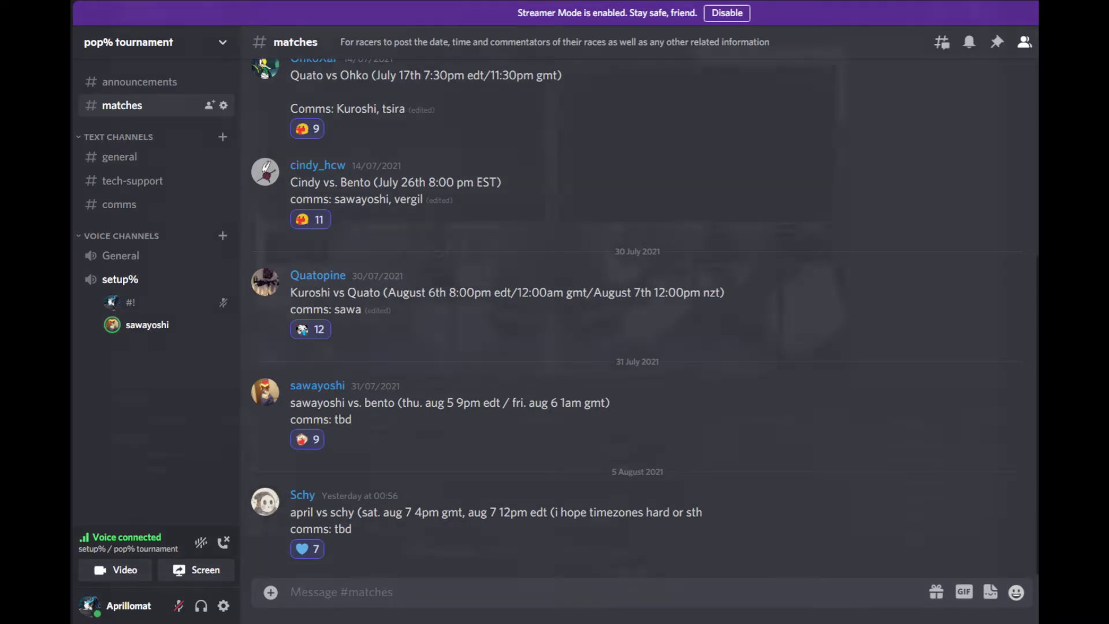
# Step: Back in OBS, crop the first commentator's row off the streamkit overlay and move the remaining row up under the Commentary heading
pyautogui.hotkey('alt', 'Tab')
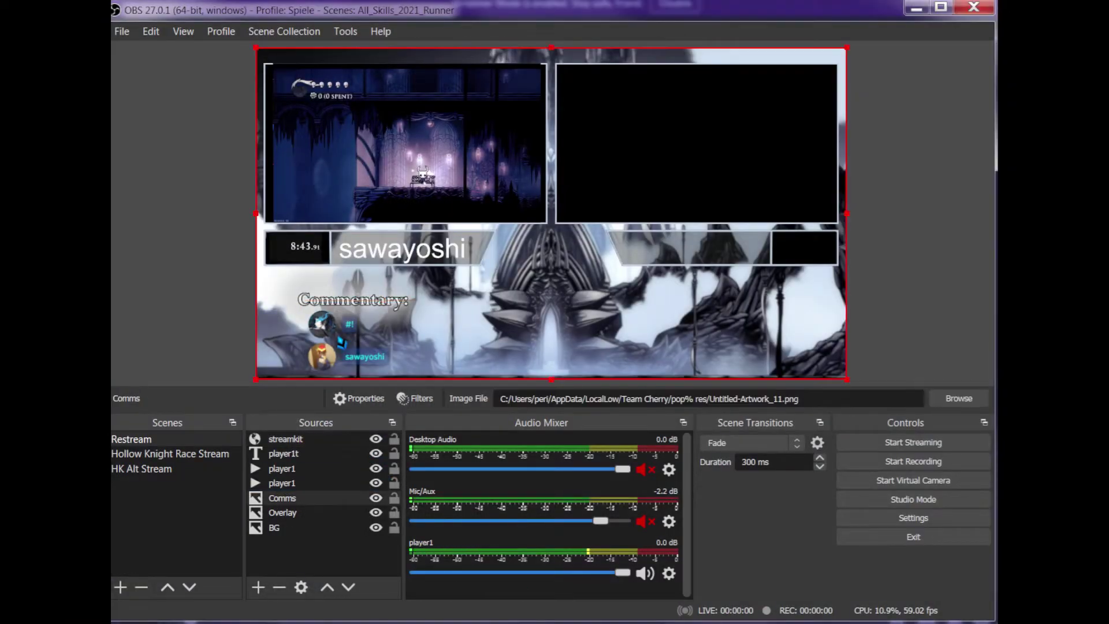
pyautogui.click(286, 439)
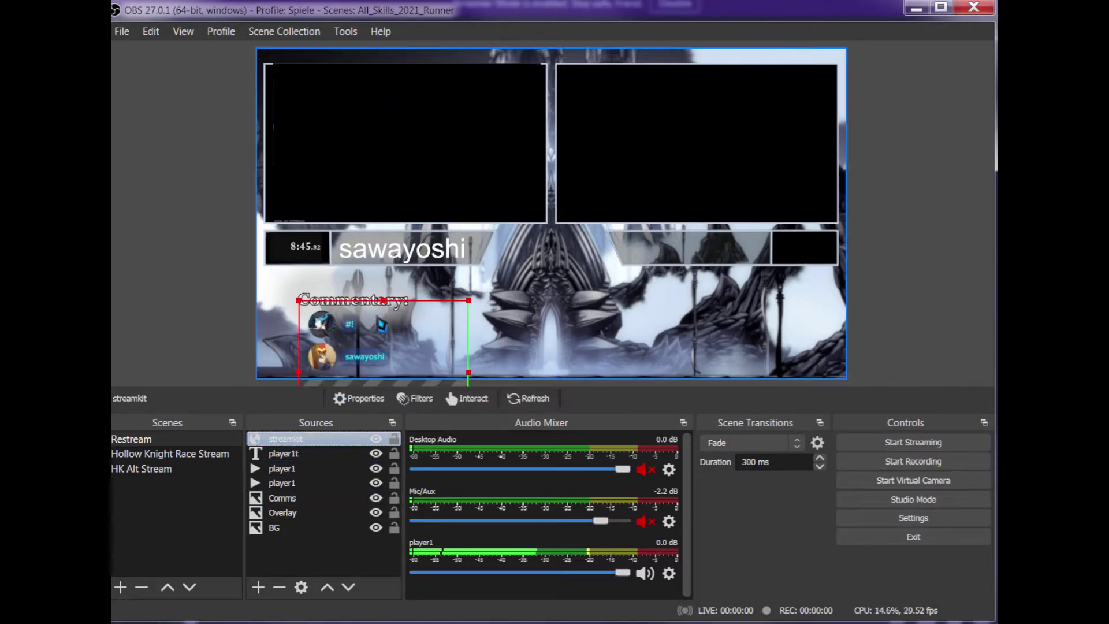
pyautogui.press('alt')
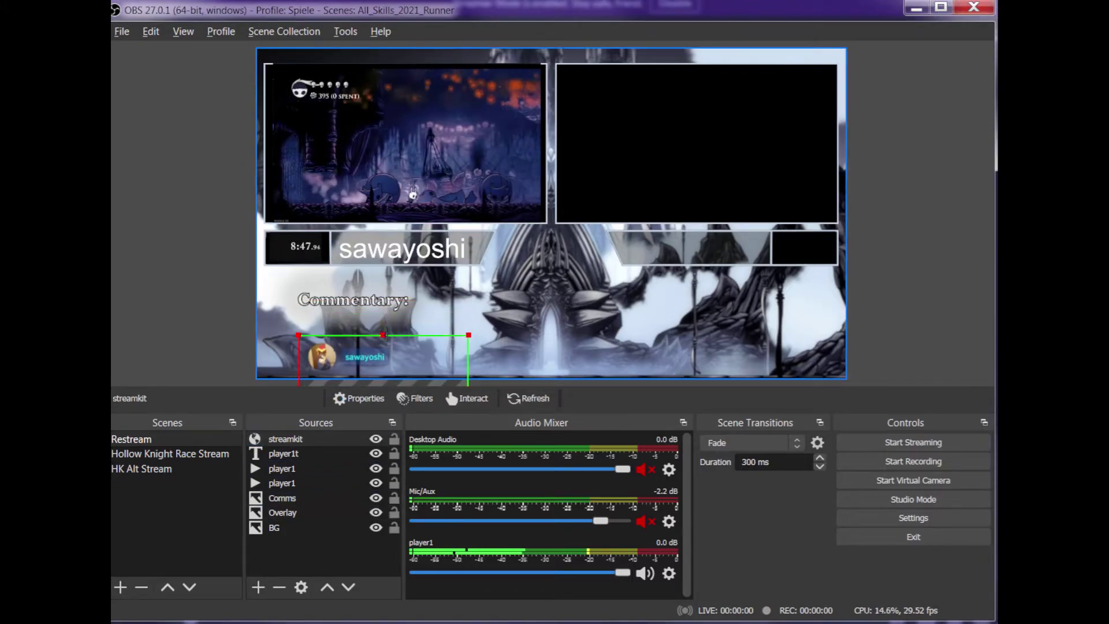
pyautogui.moveTo(382, 366); pyautogui.dragTo(377, 338)
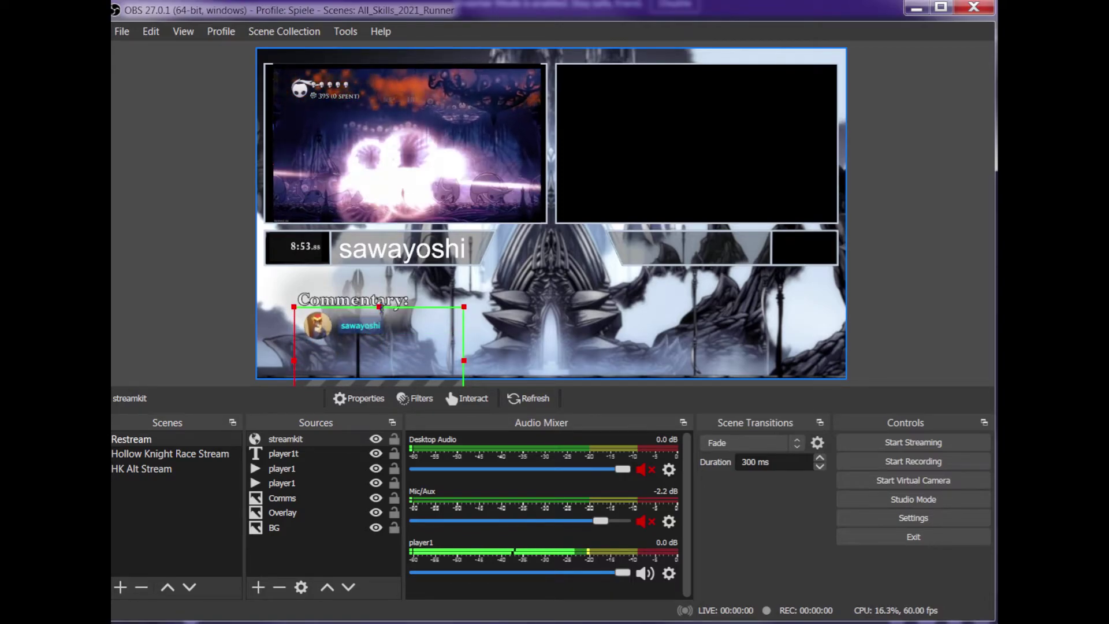
pyautogui.click(223, 337)
pyautogui.click(376, 343)
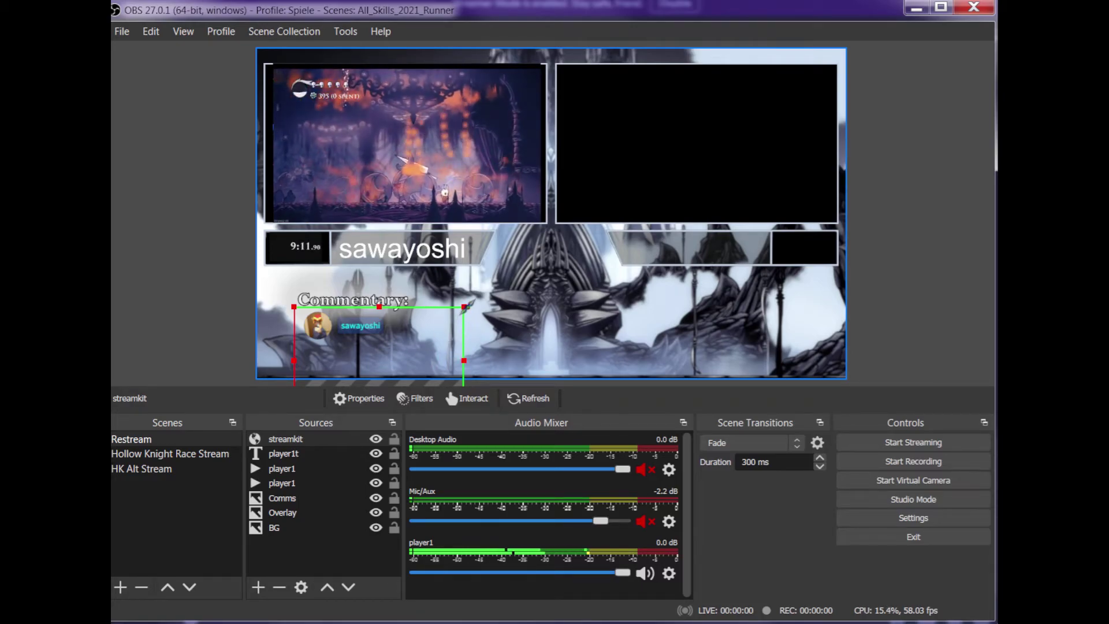
# Step: Shrink the cropped streamkit overlay and place it directly below the Commentary heading, above the scene's lower edge
pyautogui.moveTo(465, 306); pyautogui.dragTo(414, 338)
pyautogui.moveTo(362, 372); pyautogui.dragTo(362, 345)
pyautogui.moveTo(415, 387); pyautogui.dragTo(403, 379)
pyautogui.moveTo(331, 354); pyautogui.dragTo(335, 353)
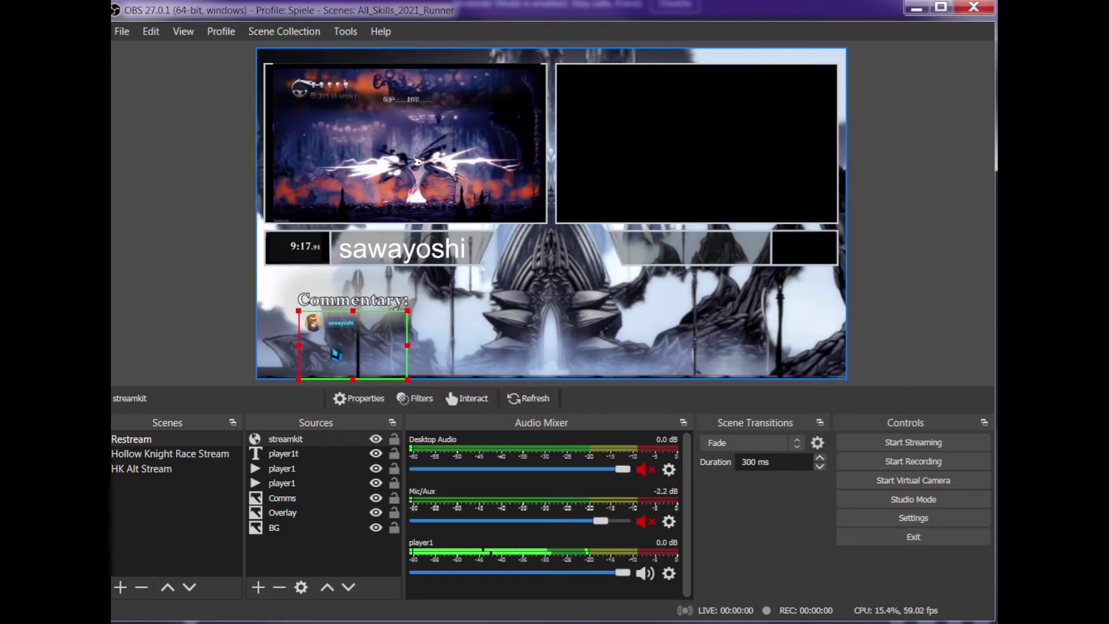
pyautogui.click(215, 310)
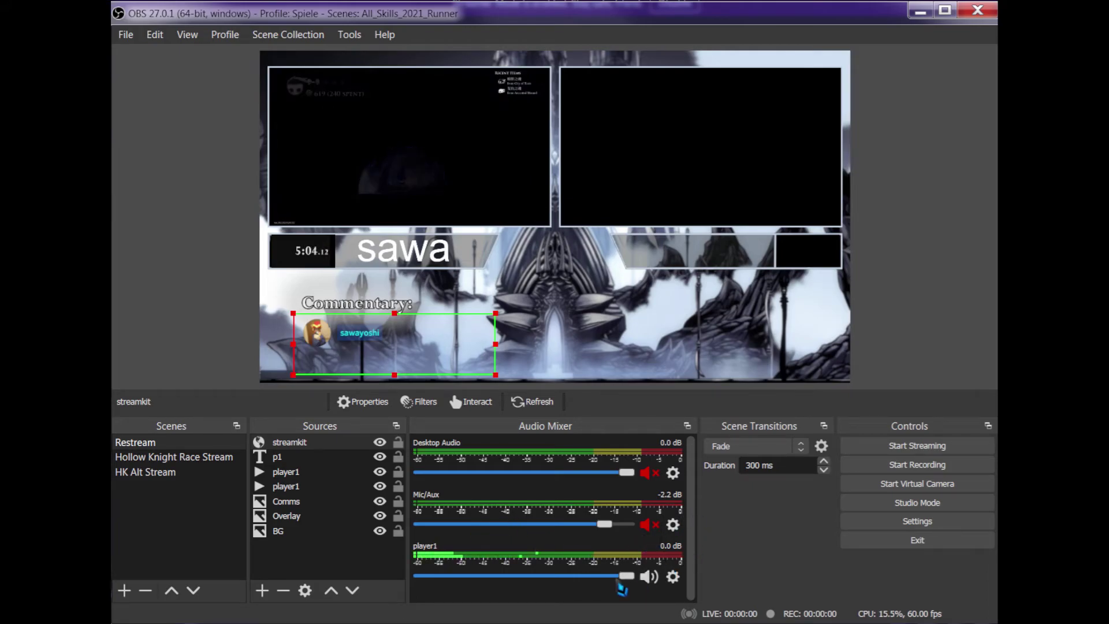
# Step: Mute the player1 audio, and briefly unmute Desktop Audio before muting it again
pyautogui.moveTo(627, 576)
pyautogui.mouseDown()
pyautogui.moveTo(612, 583)
pyautogui.moveTo(635, 579)
pyautogui.mouseUp()
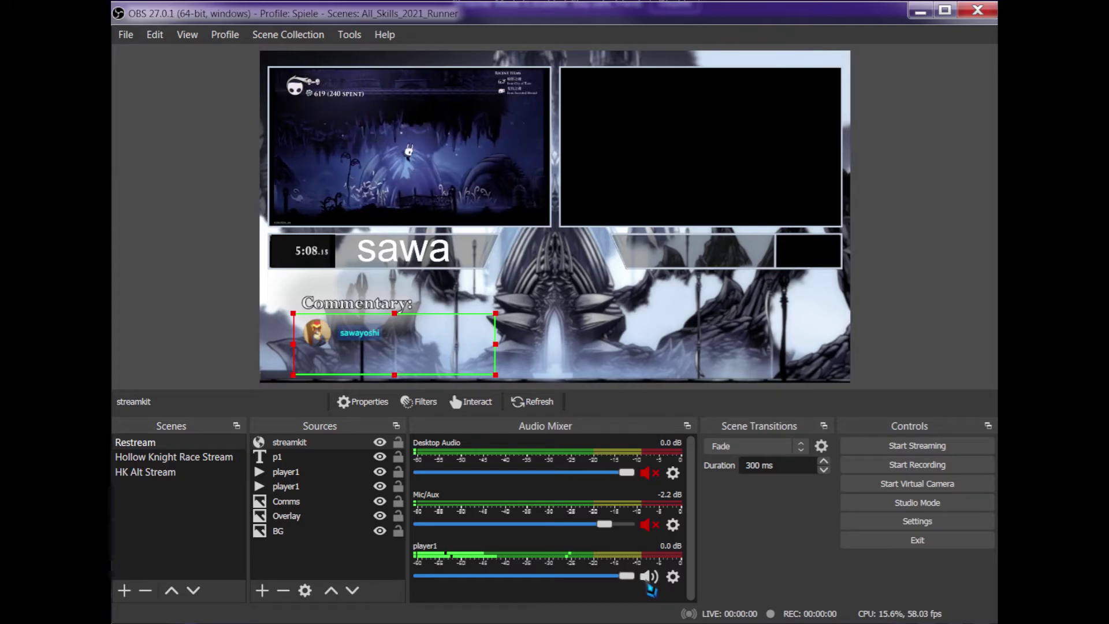
pyautogui.moveTo(636, 583)
pyautogui.mouseDown()
pyautogui.moveTo(624, 587)
pyautogui.moveTo(647, 587)
pyautogui.mouseUp()
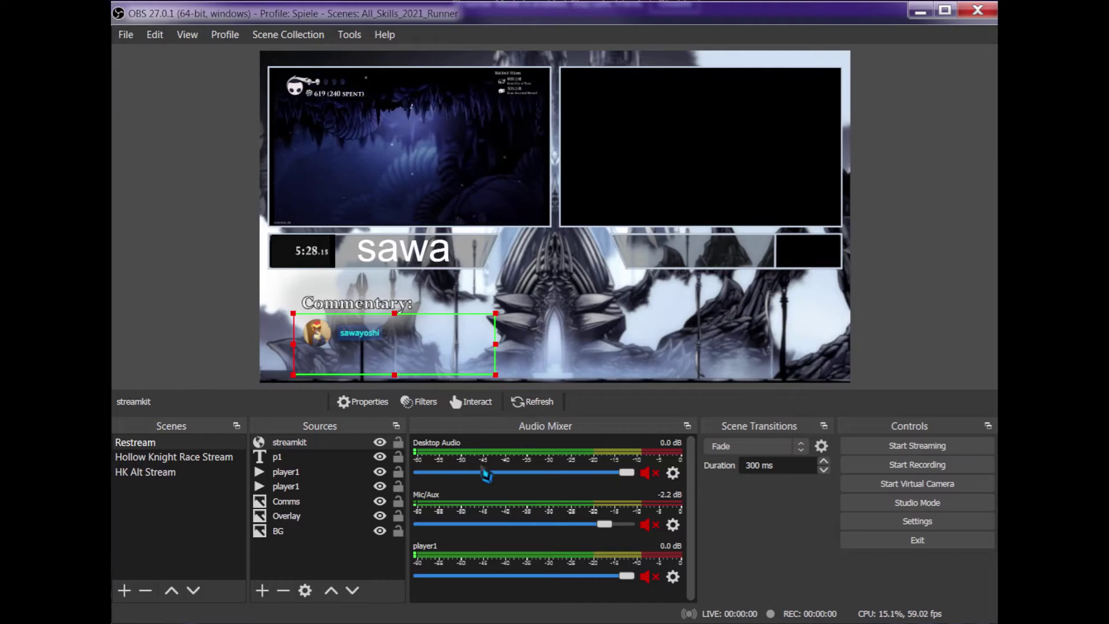
pyautogui.click(645, 472)
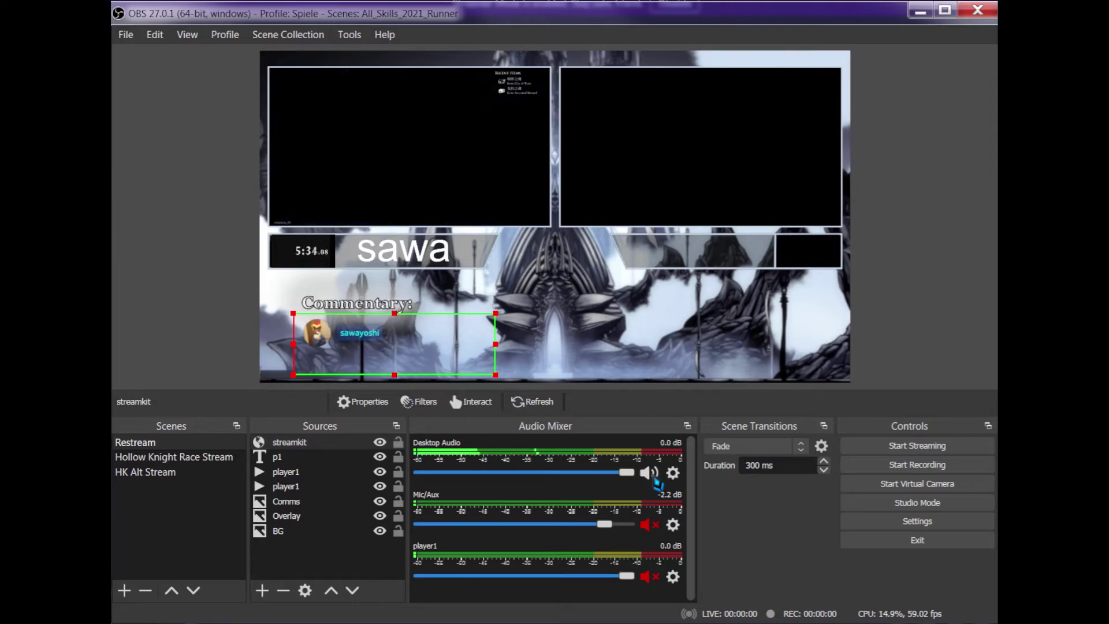
pyautogui.click(646, 472)
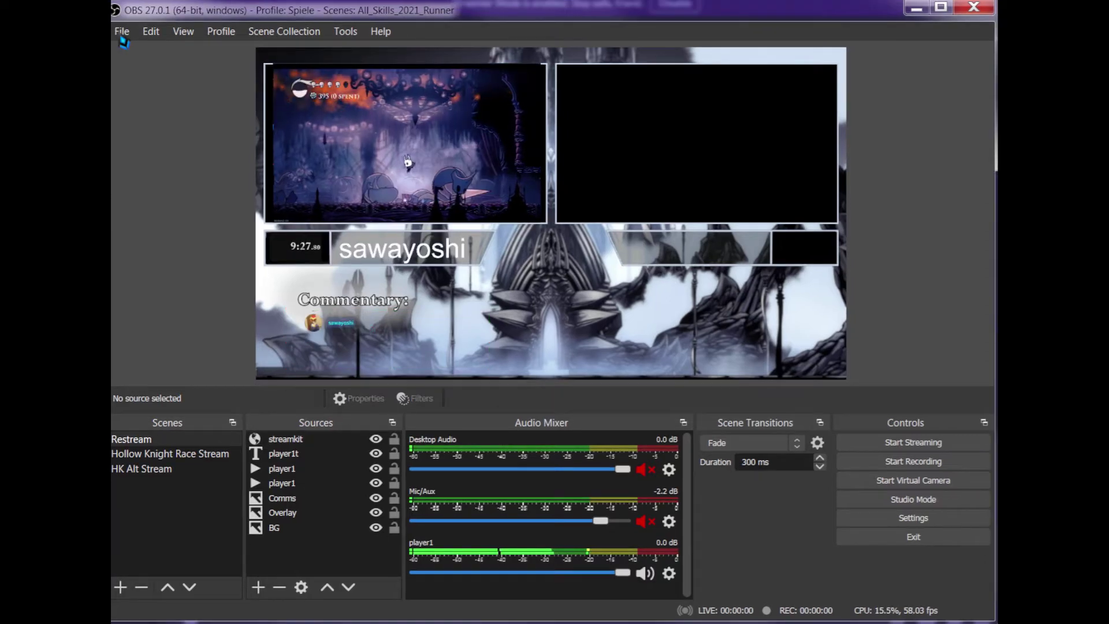
# Step: Review the service, server and stream key field in the stream settings, and leave them without saving
pyautogui.click(124, 33)
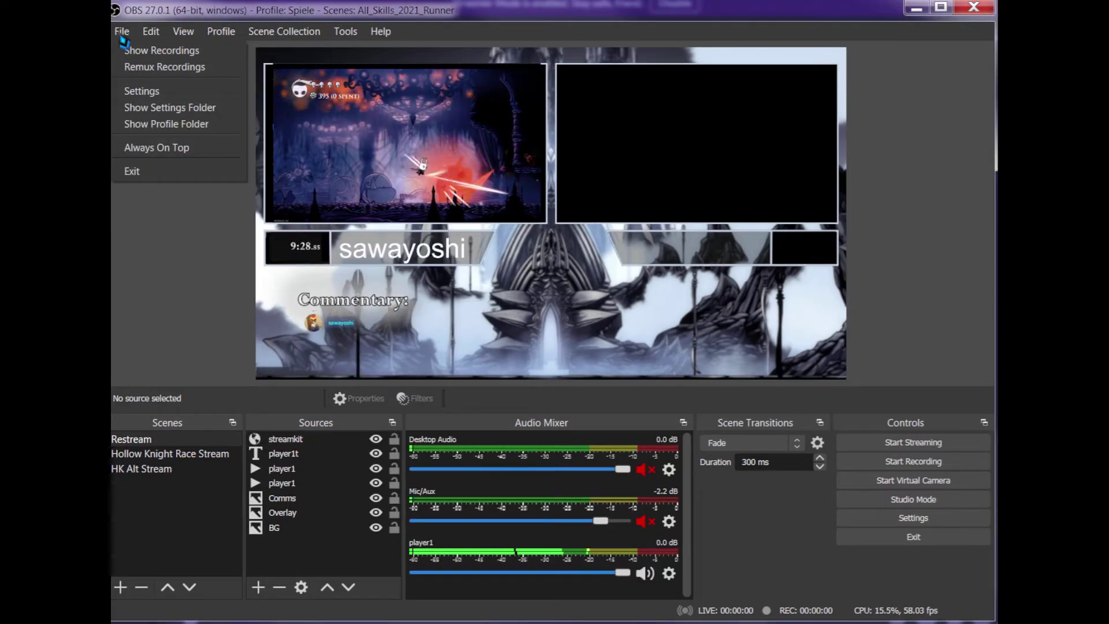
pyautogui.click(152, 91)
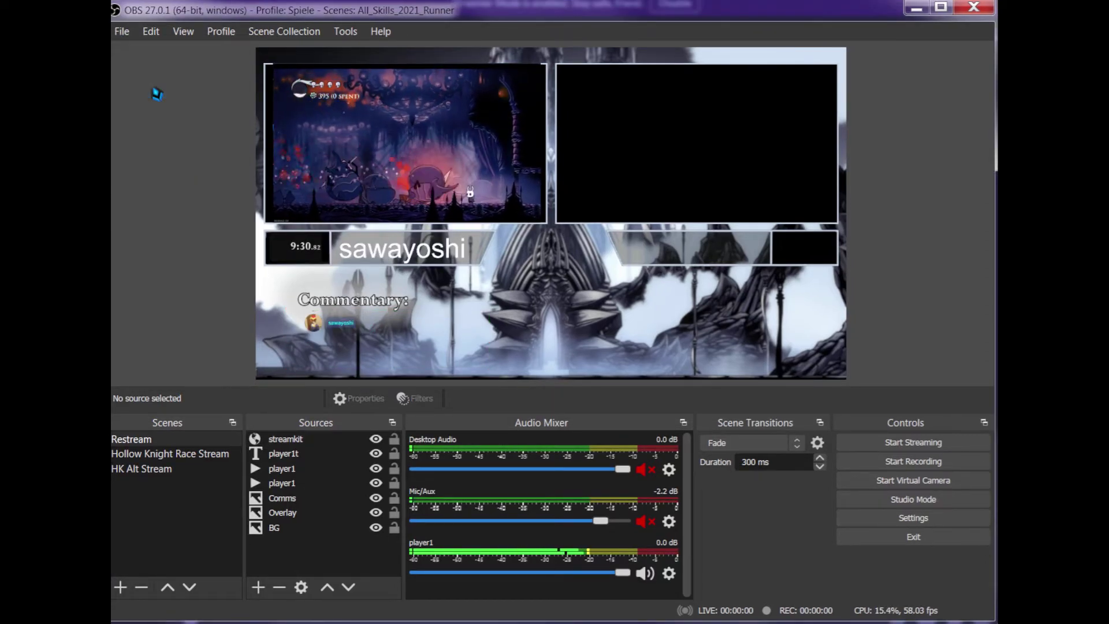
pyautogui.click(210, 97)
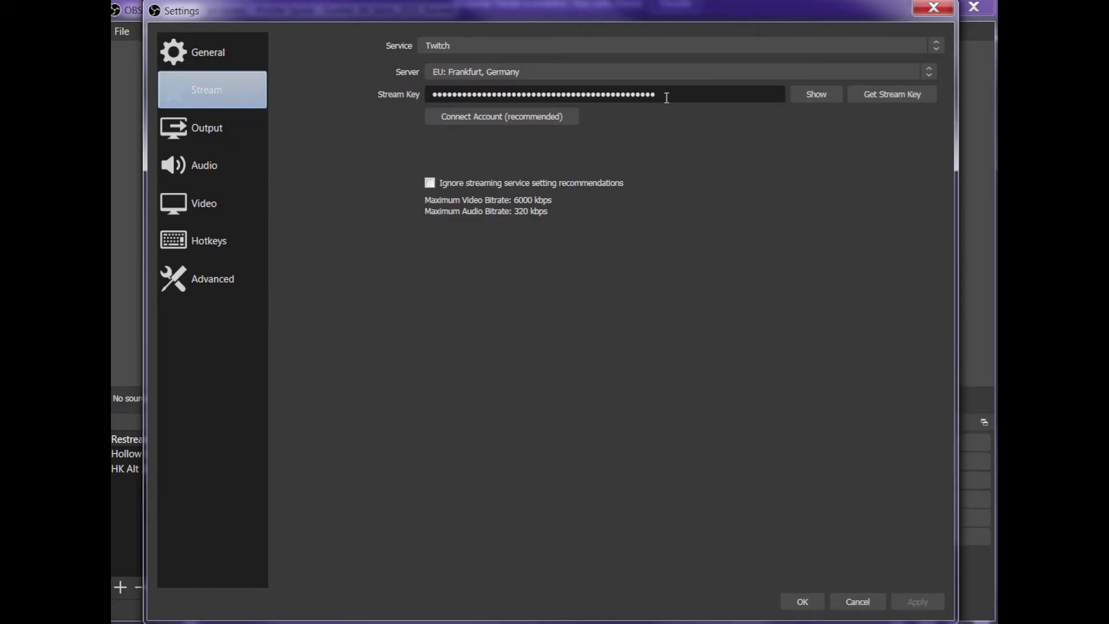
pyautogui.moveTo(666, 98); pyautogui.dragTo(454, 103)
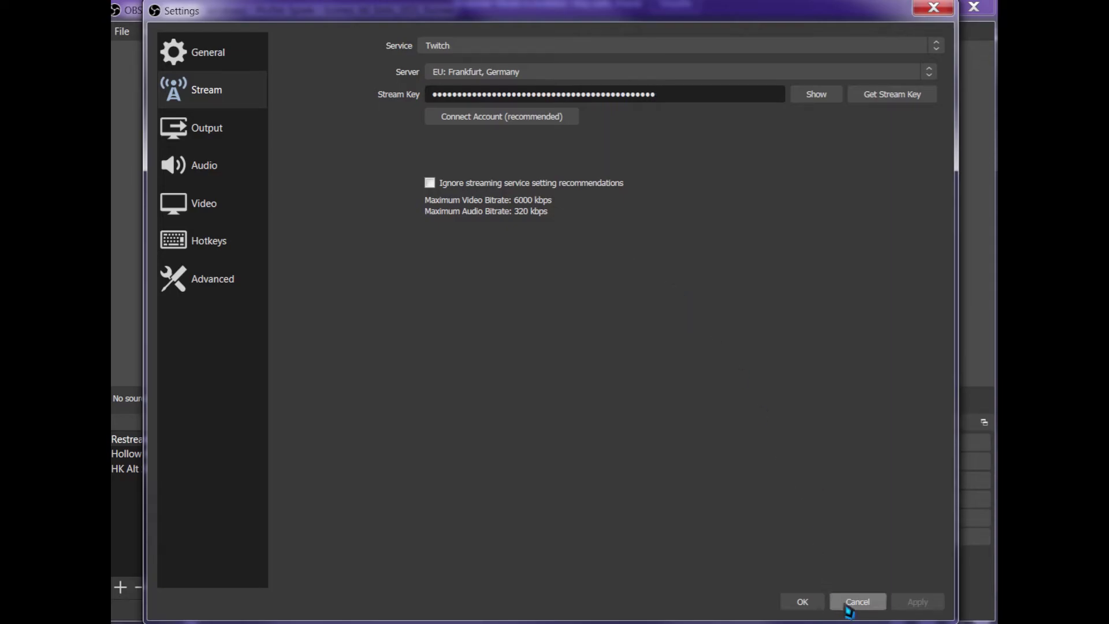
pyautogui.moveTo(667, 98); pyautogui.dragTo(433, 89)
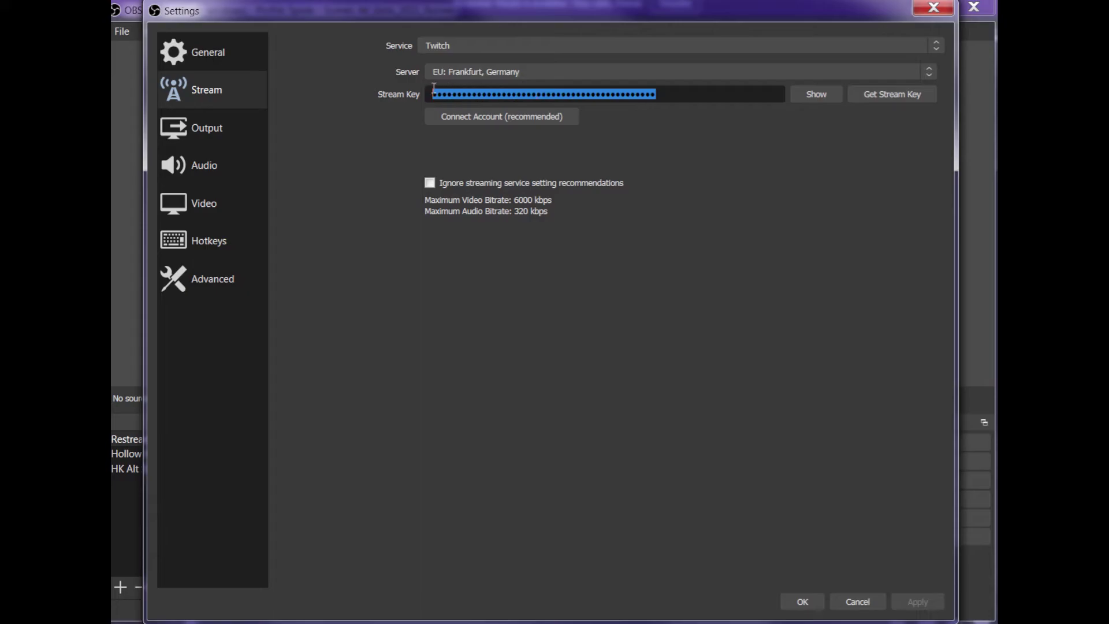
pyautogui.click(658, 96)
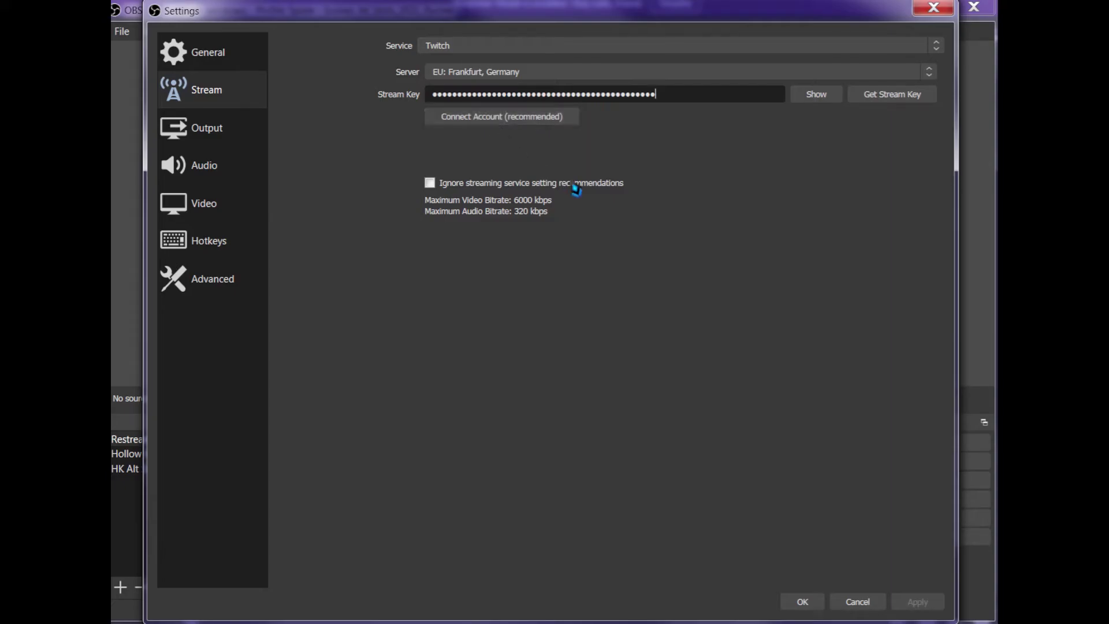
pyautogui.click(859, 601)
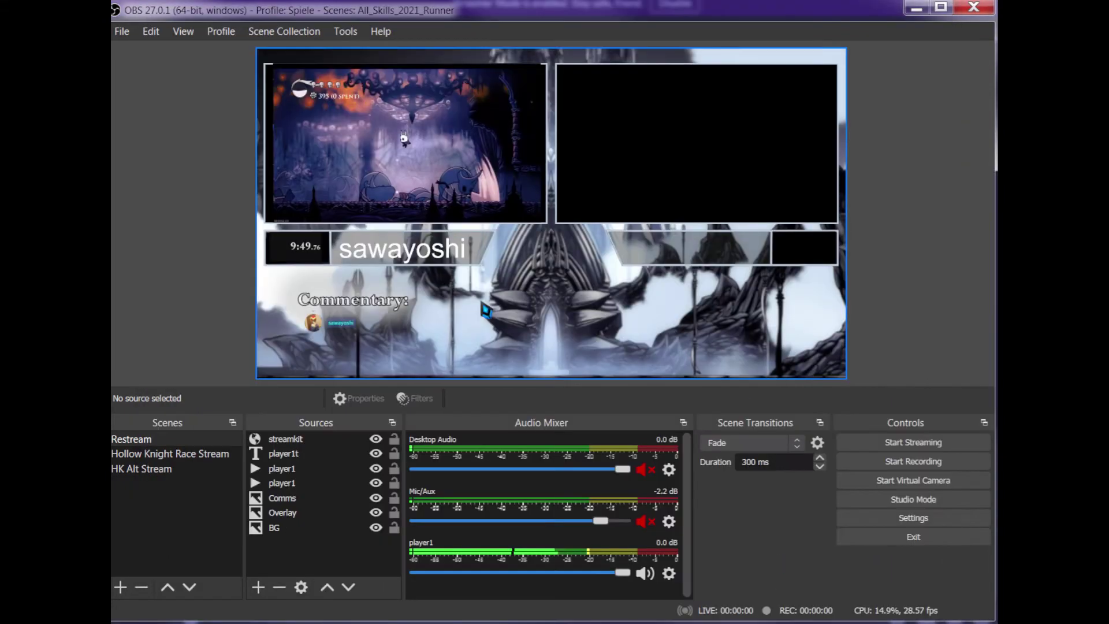
# Step: Look through the profile options and the list of existing OBS profiles without switching
pyautogui.click(221, 32)
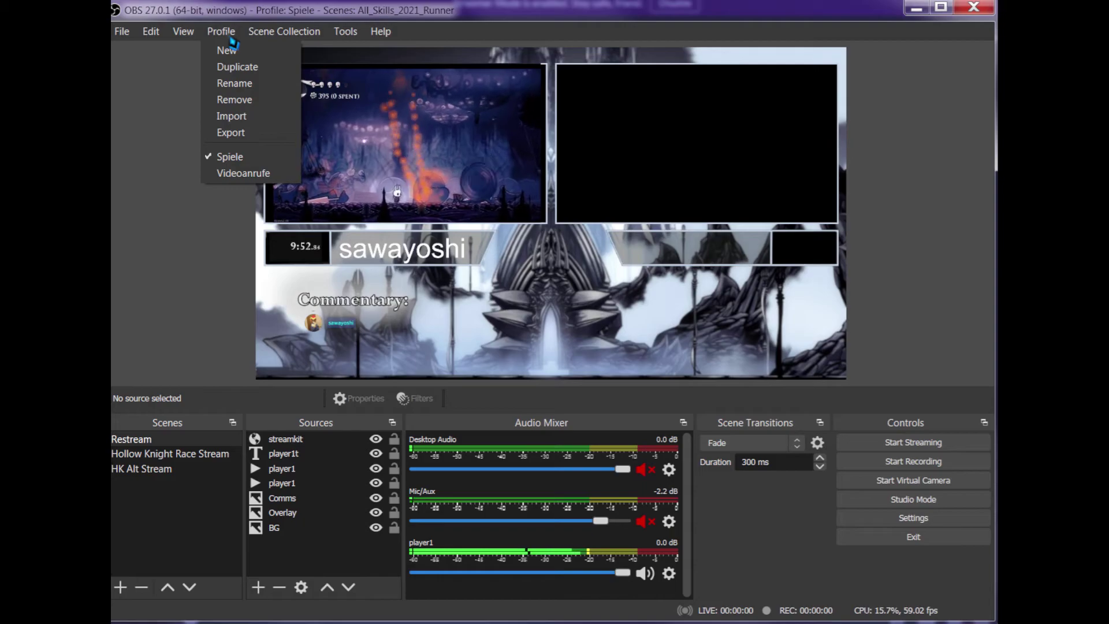
pyautogui.click(227, 42)
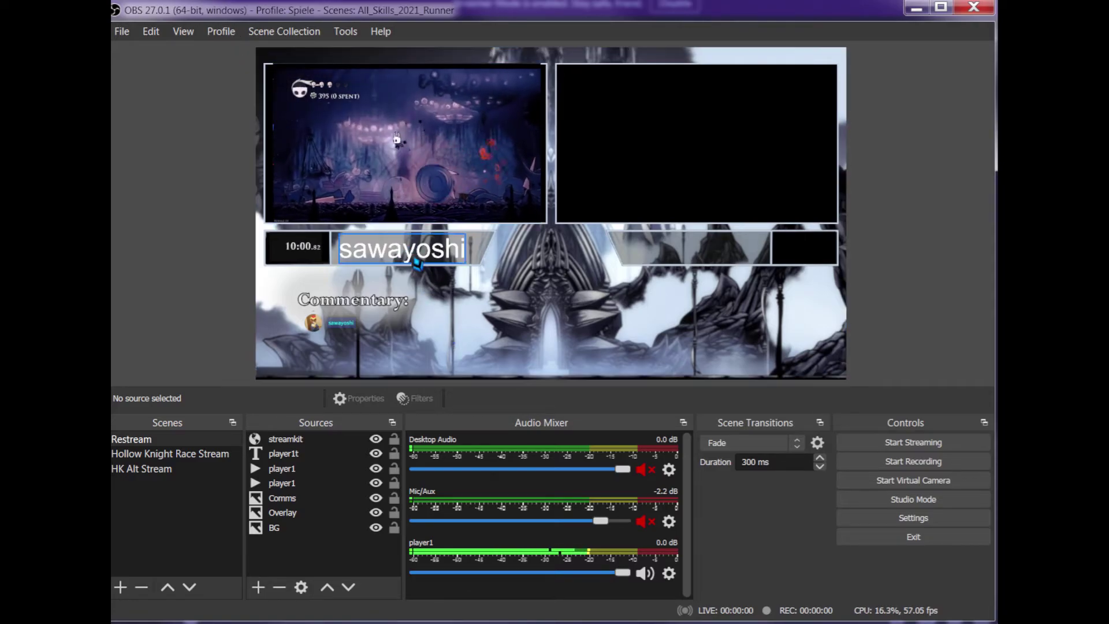
pyautogui.click(222, 31)
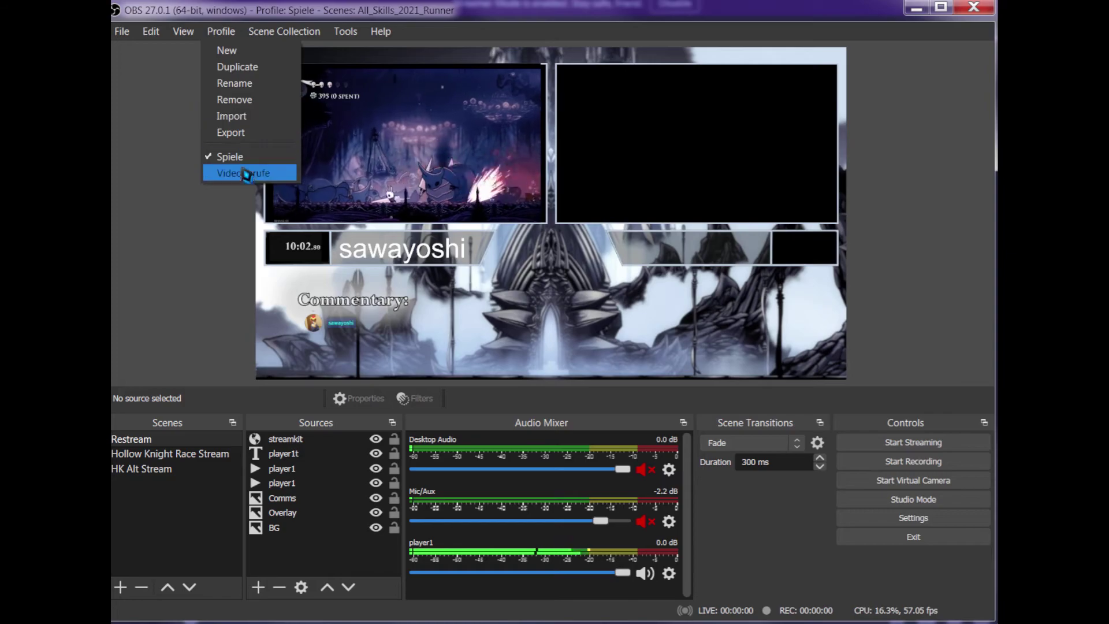
pyautogui.click(221, 31)
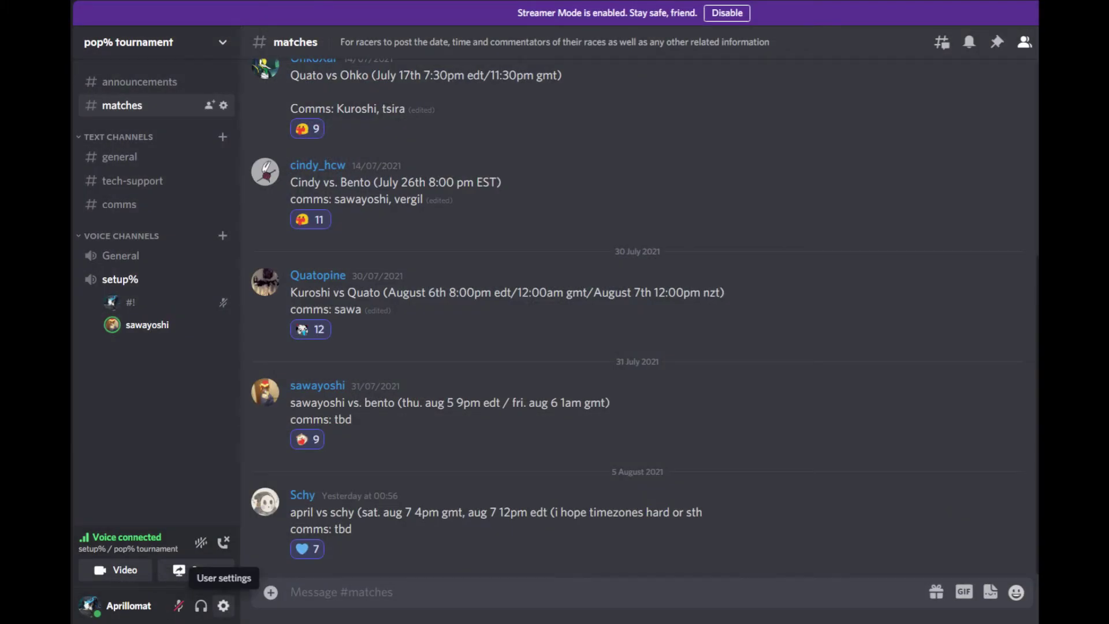
# Step: In Discord's voice and video settings, set the camera to OBS Virtual Camera, test its video preview, and leave the settings
pyautogui.click(224, 611)
pyautogui.click(327, 397)
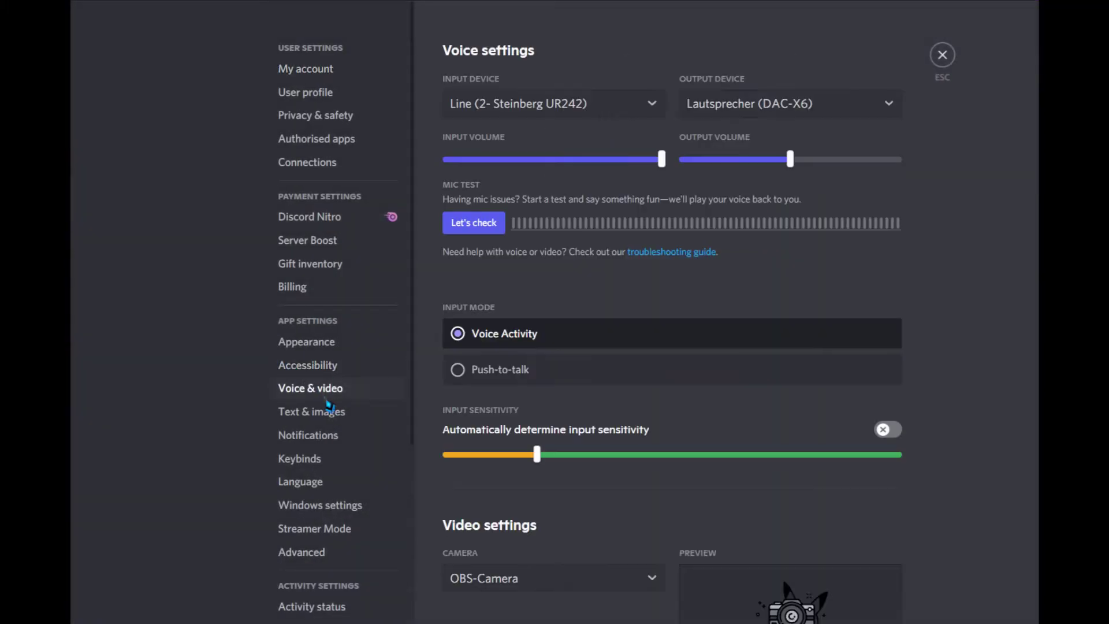
pyautogui.scroll(-5, 649, 426)
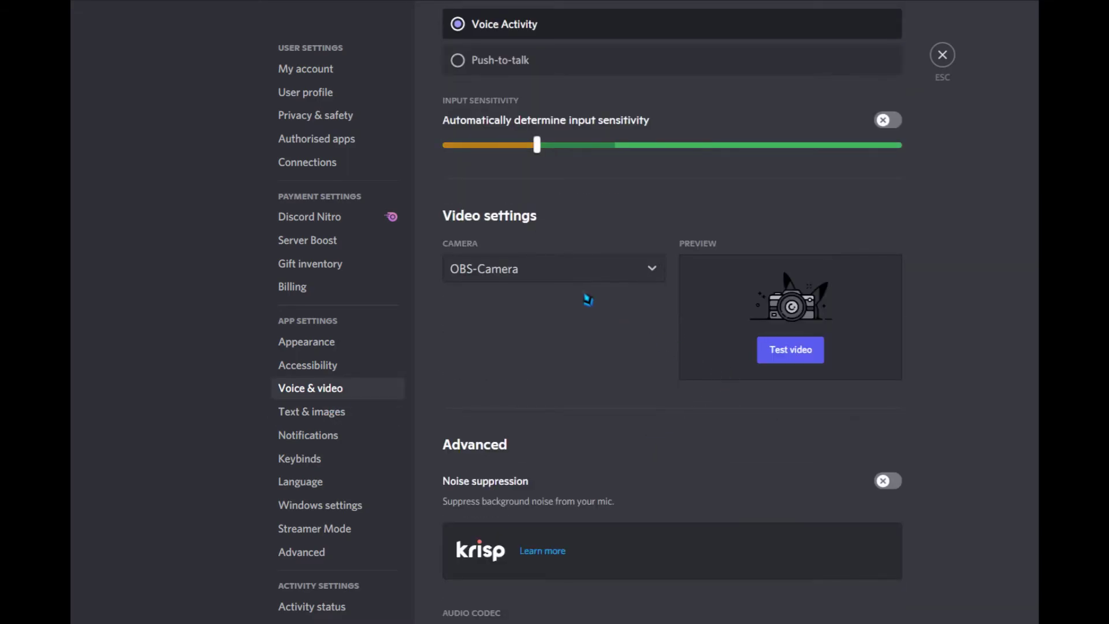
pyautogui.click(622, 276)
pyautogui.click(574, 324)
pyautogui.click(760, 349)
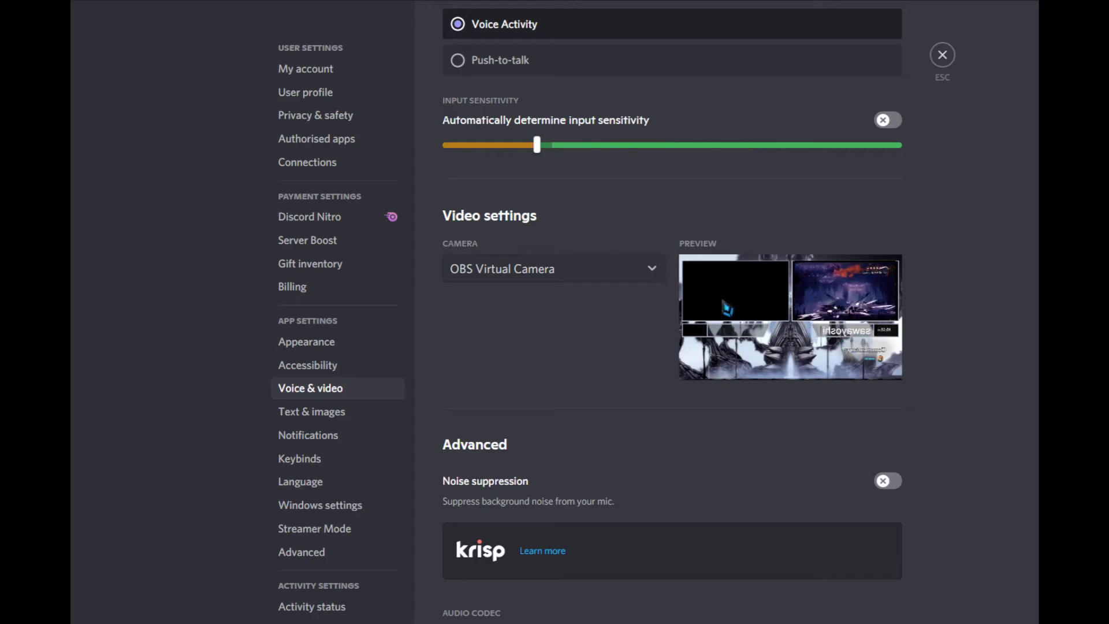
pyautogui.scroll(1, 672, 312)
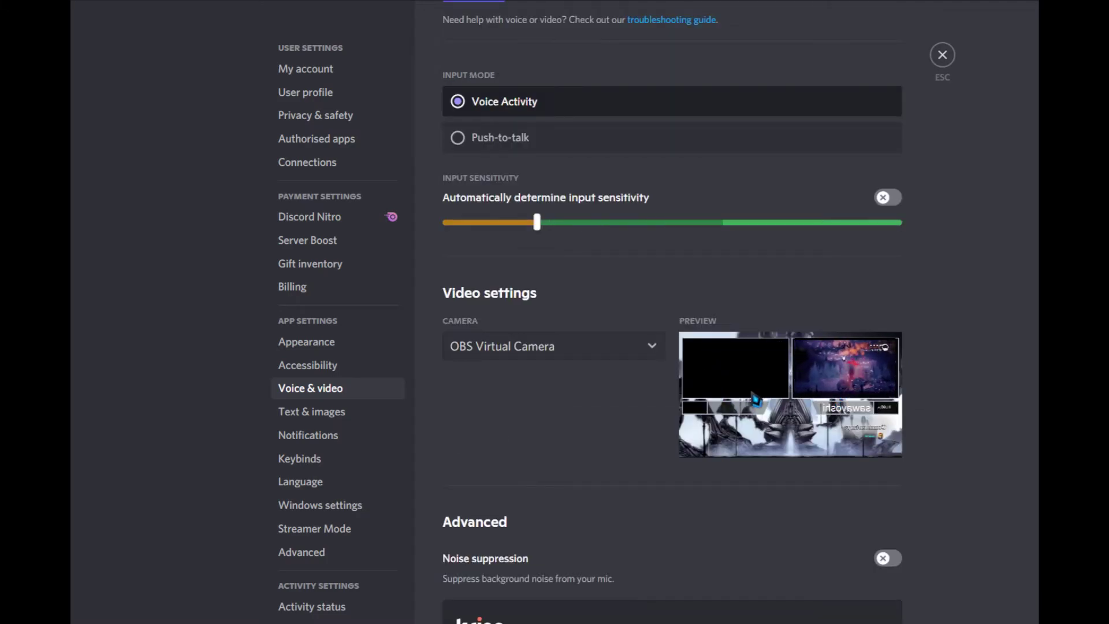
pyautogui.click(942, 55)
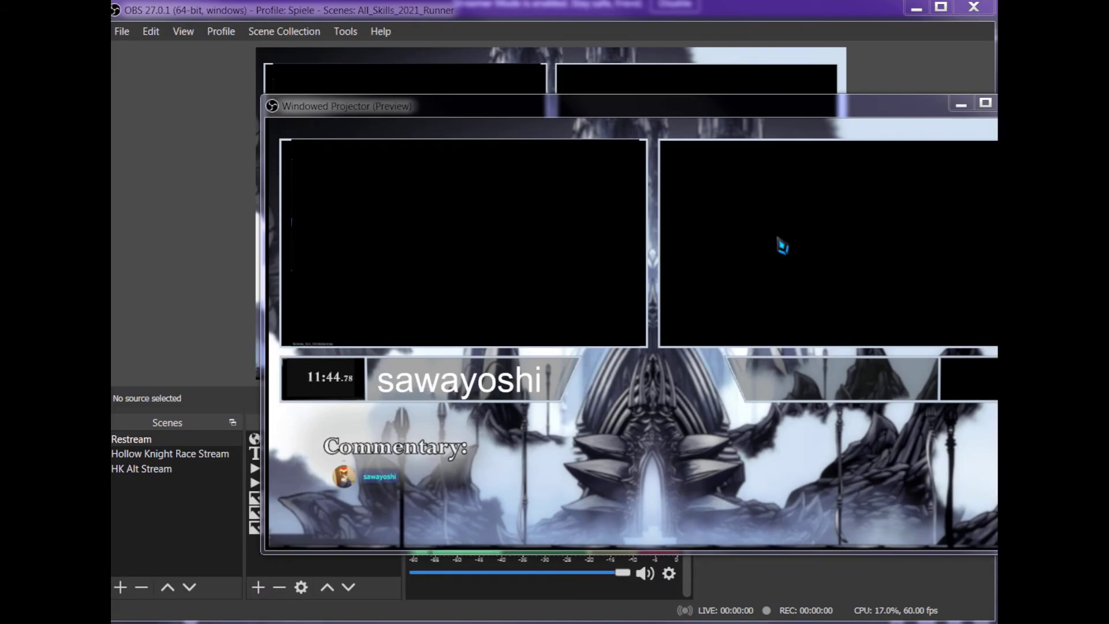
# Step: In OBS, close the open preview projector, try a new windowed projector of the preview enlarged and repositioned over the main window, and close it
pyautogui.click(1014, 103)
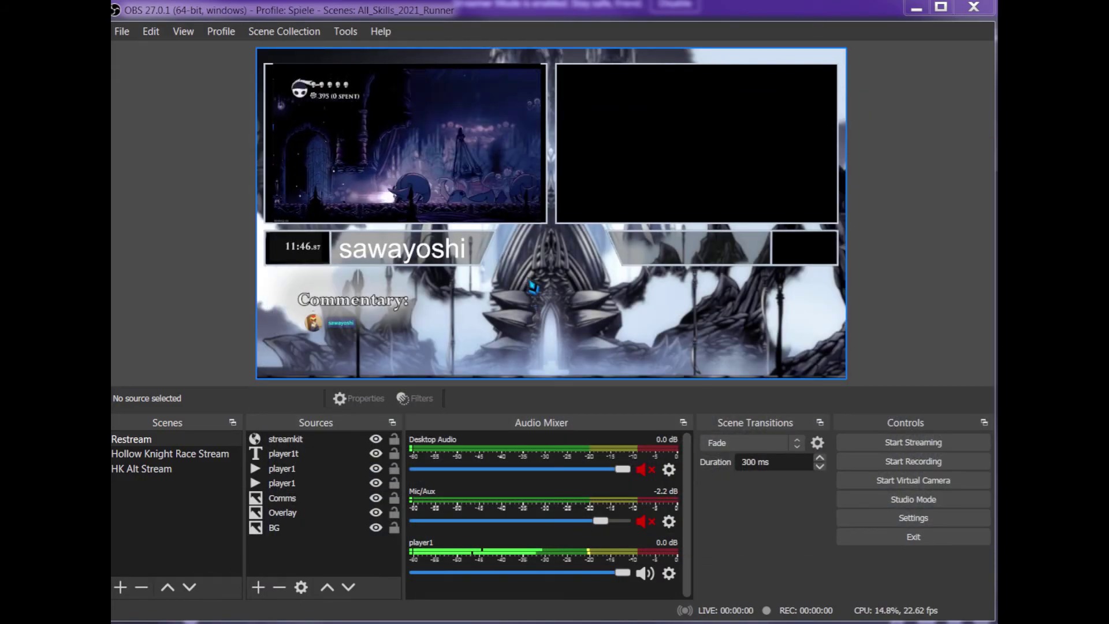
pyautogui.rightClick(513, 266)
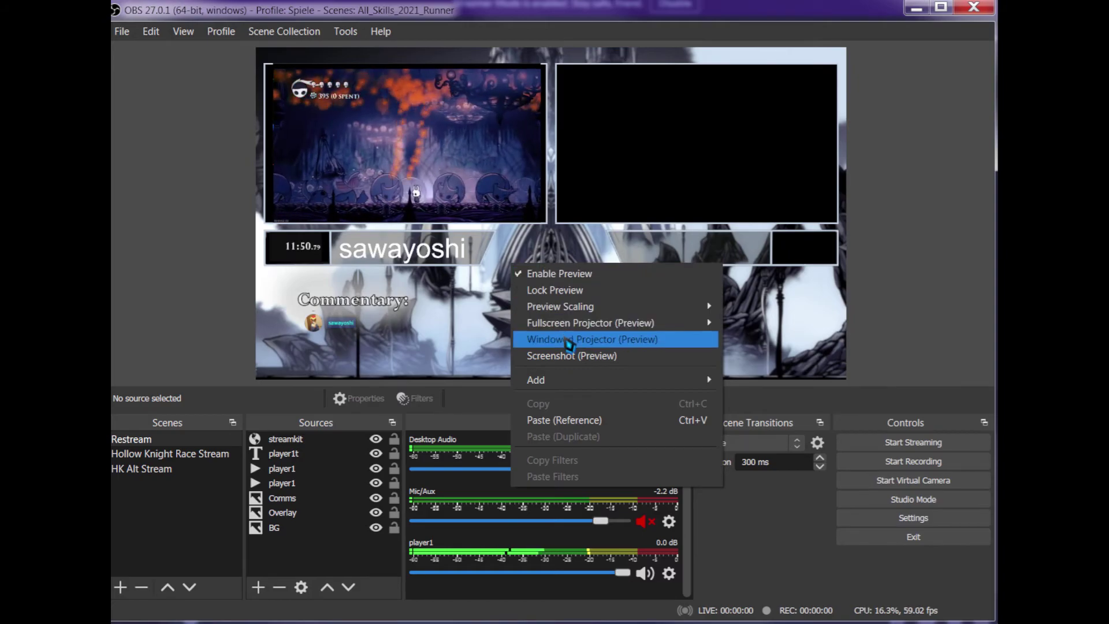
pyautogui.click(569, 341)
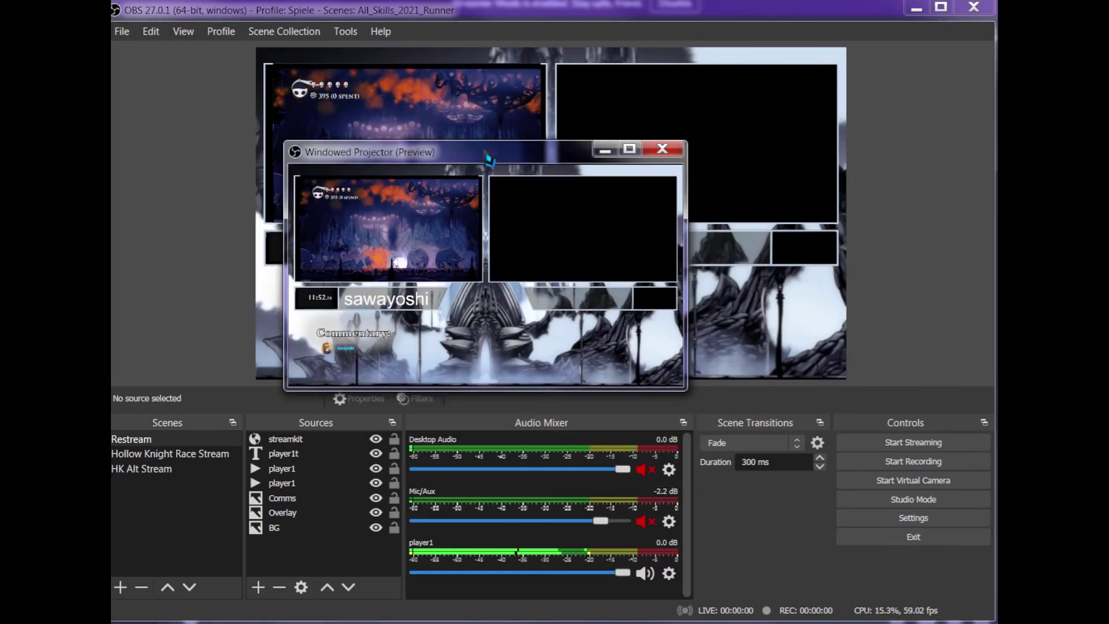
pyautogui.moveTo(587, 340); pyautogui.dragTo(787, 465)
pyautogui.moveTo(560, 110); pyautogui.dragTo(790, 121)
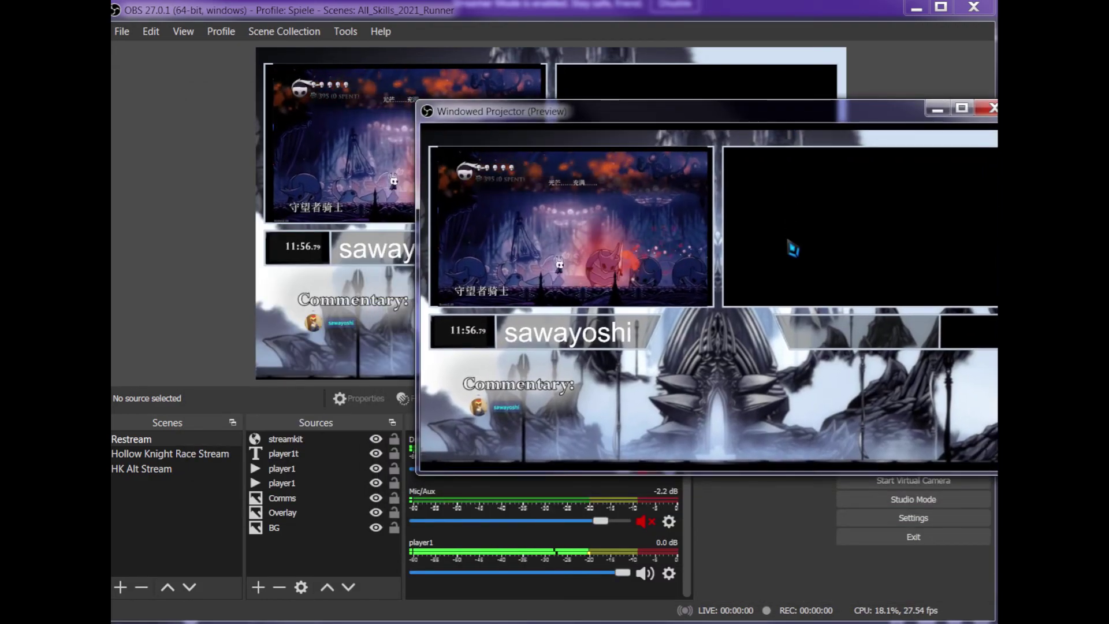
pyautogui.moveTo(696, 114); pyautogui.dragTo(659, 103)
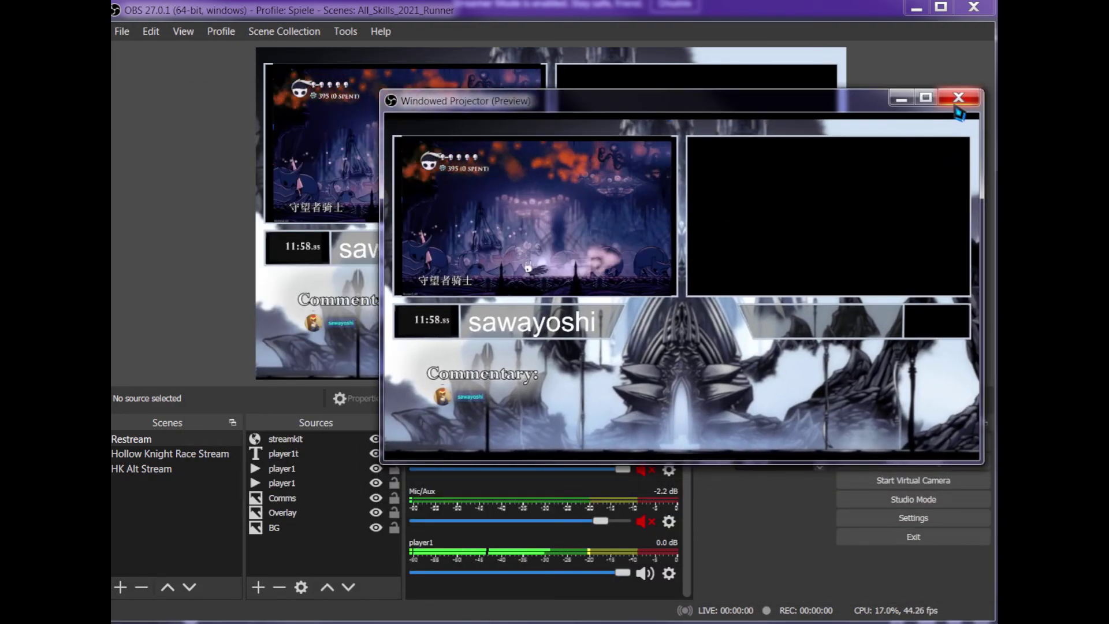
pyautogui.moveTo(805, 108); pyautogui.dragTo(755, 159)
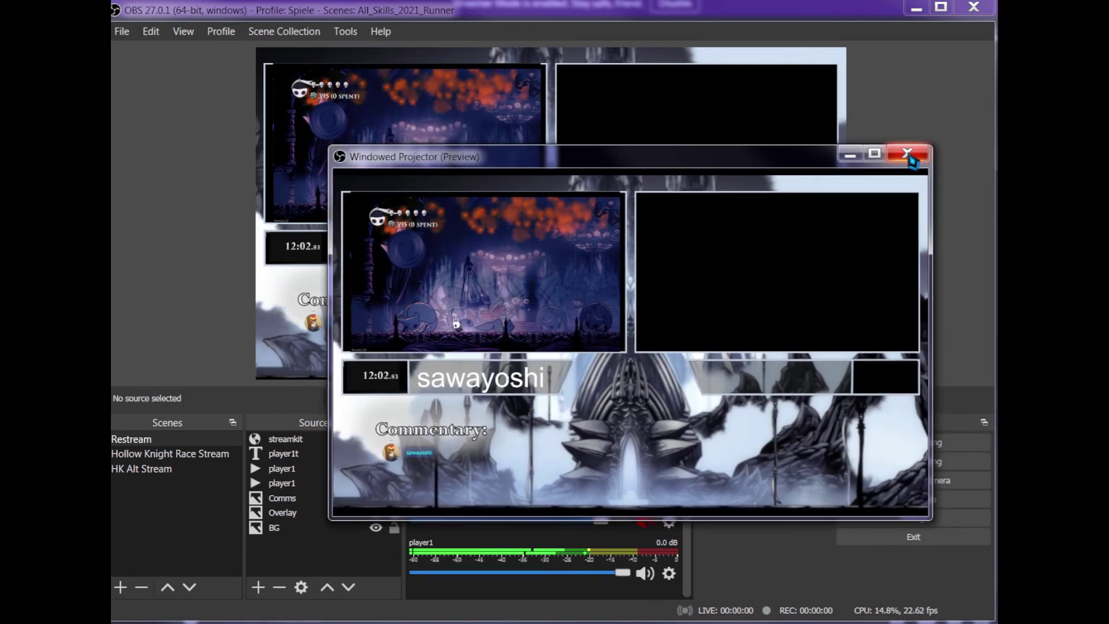
pyautogui.click(908, 148)
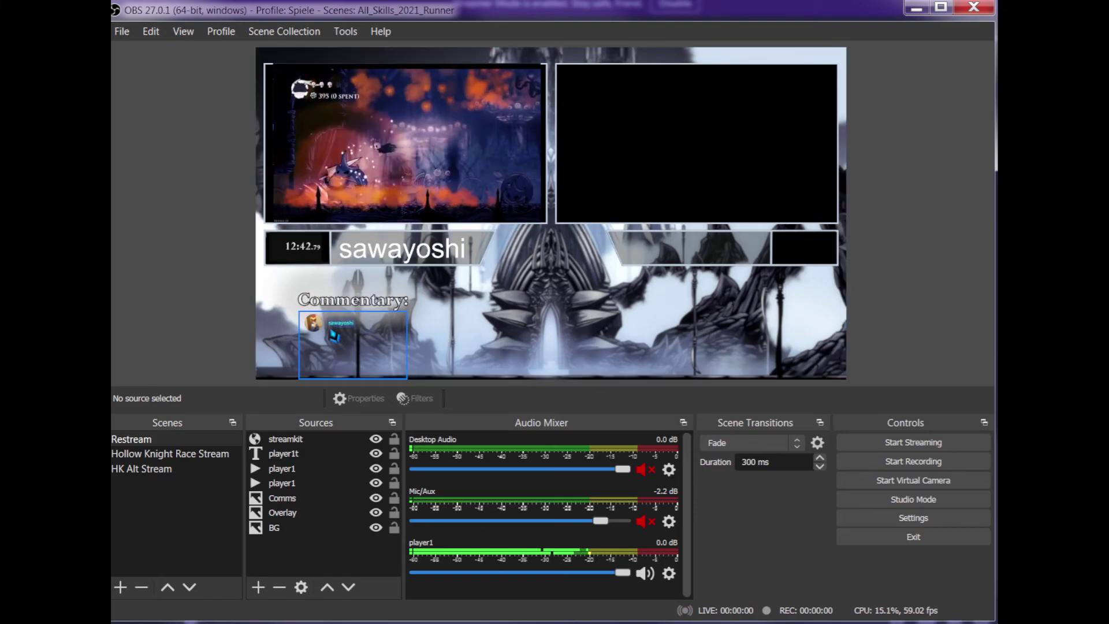
# Step: Check the Twitch service, server and account connection options in the stream settings, and cancel without saving
pyautogui.click(122, 31)
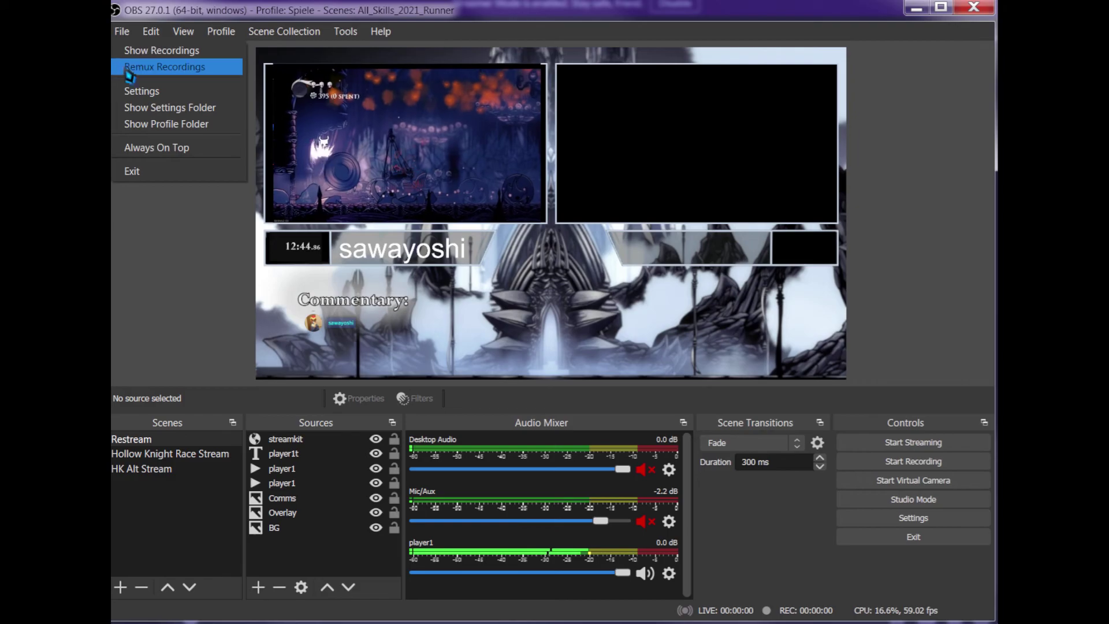
pyautogui.click(138, 91)
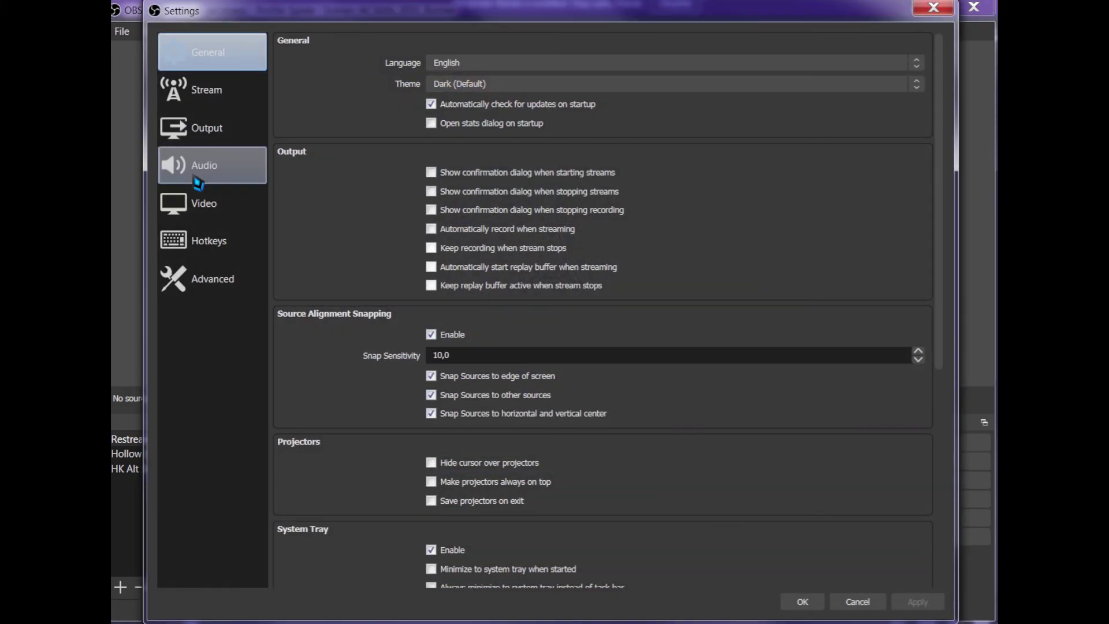
pyautogui.click(211, 91)
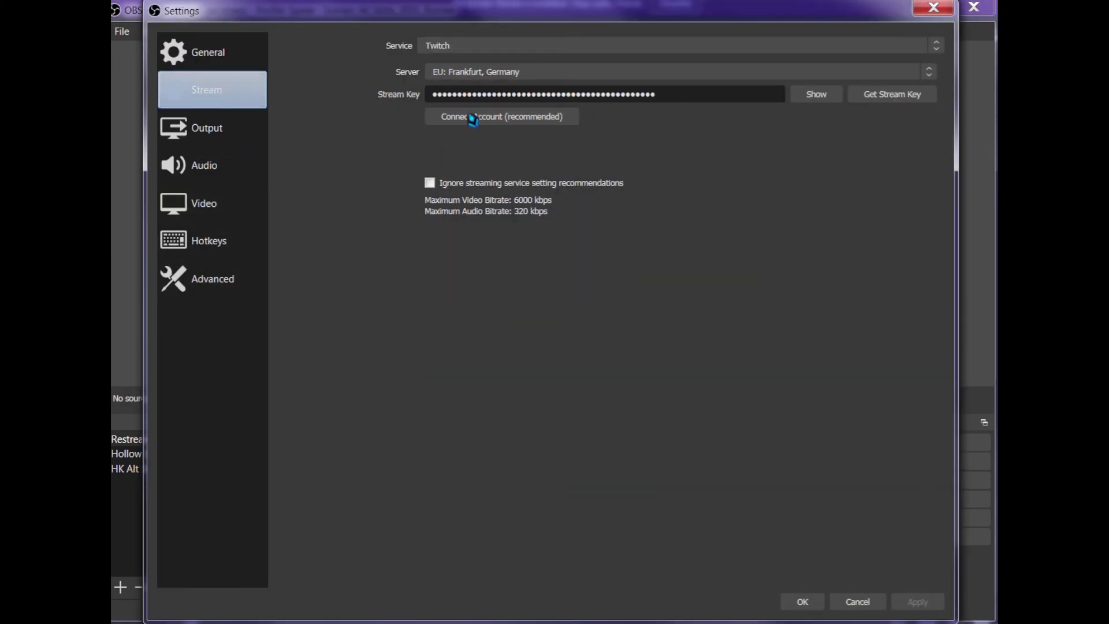
pyautogui.click(857, 601)
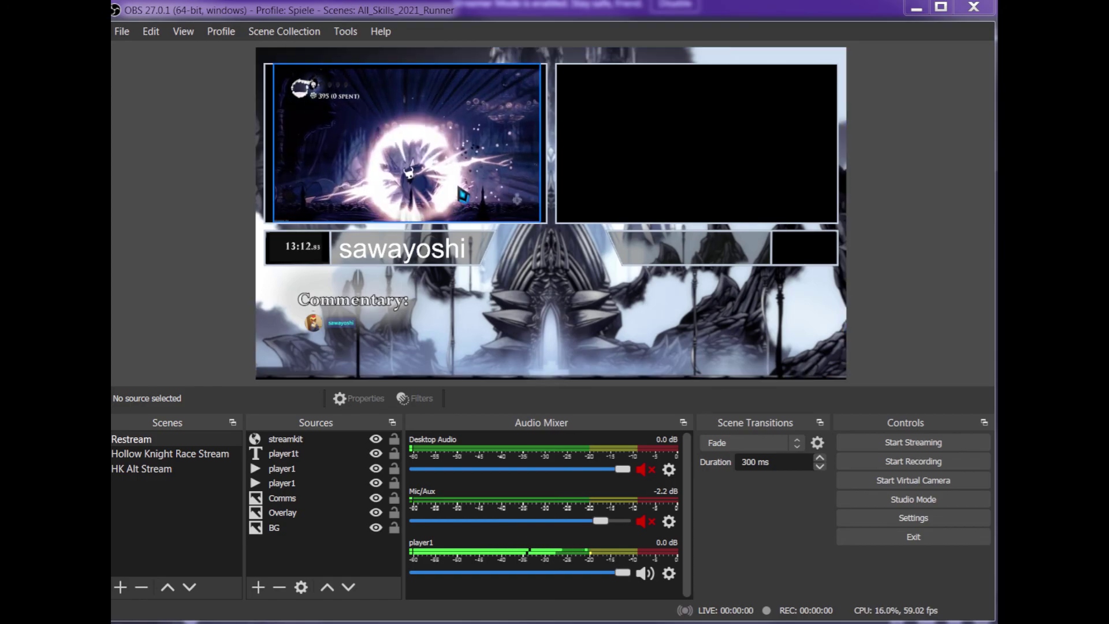
# Step: Inspect the playlist URL in the properties of the player1 timer source, cancel without changes, and deselect the source
pyautogui.click(268, 456)
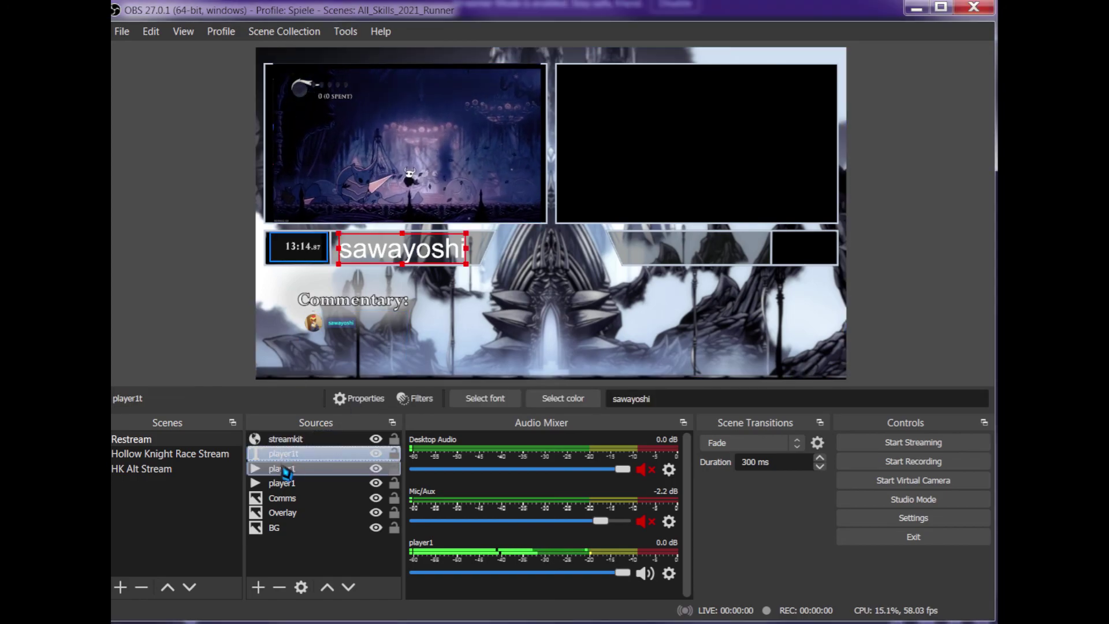
pyautogui.click(284, 468)
pyautogui.rightClick(283, 470)
pyautogui.click(317, 459)
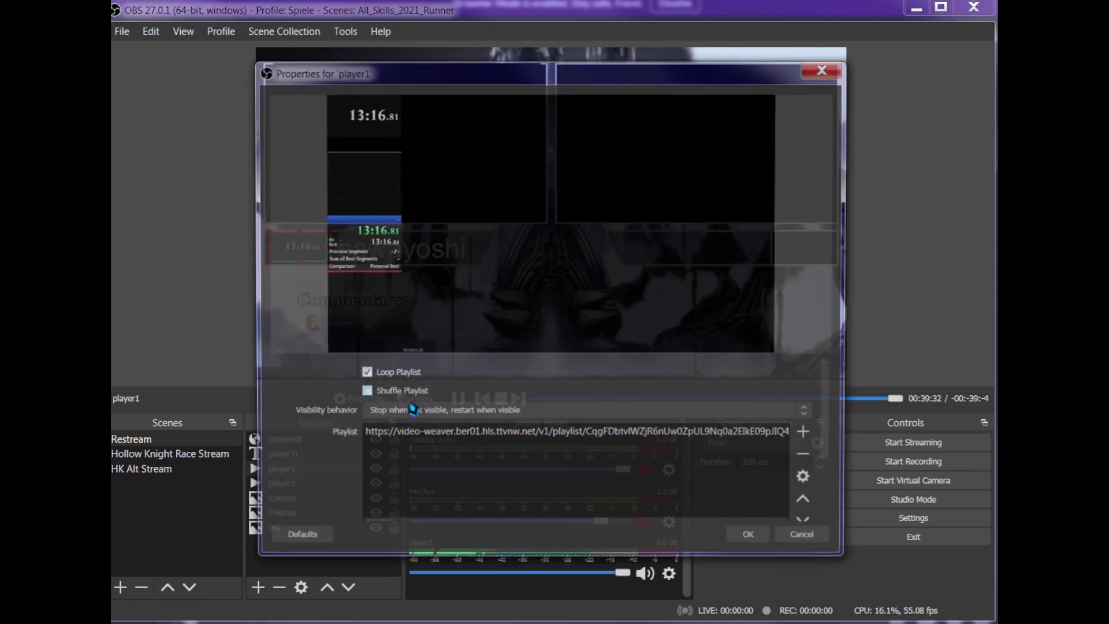
pyautogui.click(487, 441)
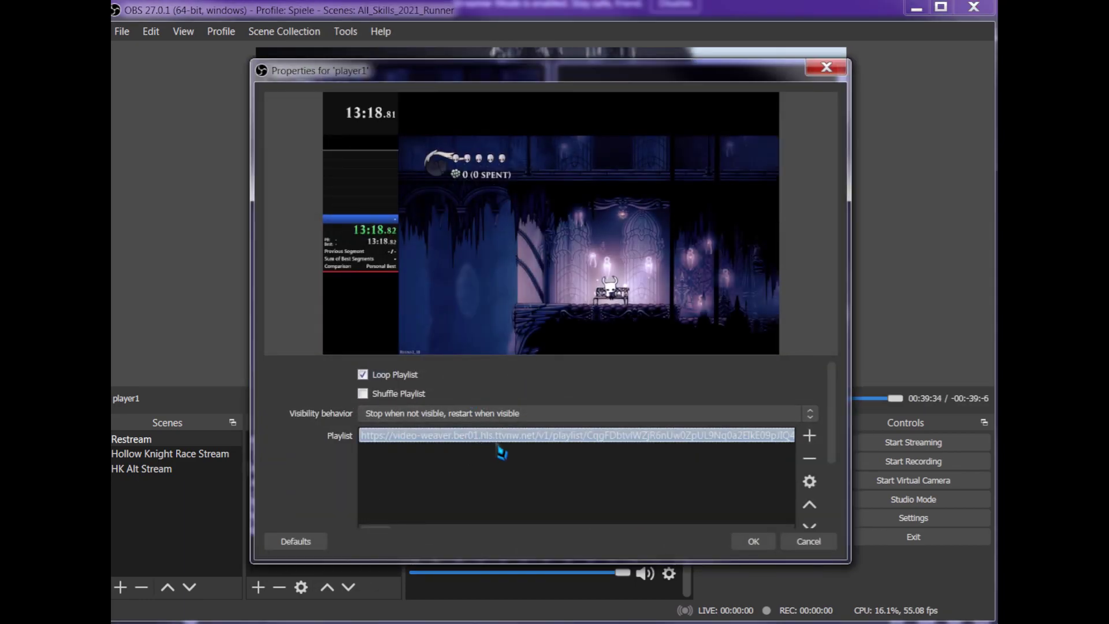
pyautogui.click(803, 542)
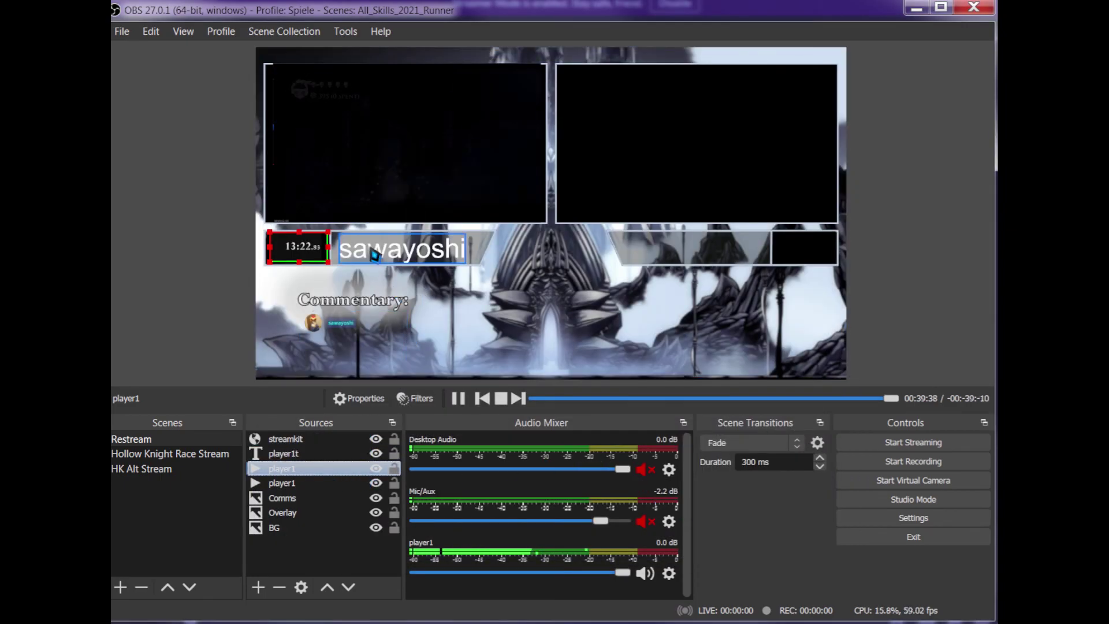
pyautogui.click(243, 277)
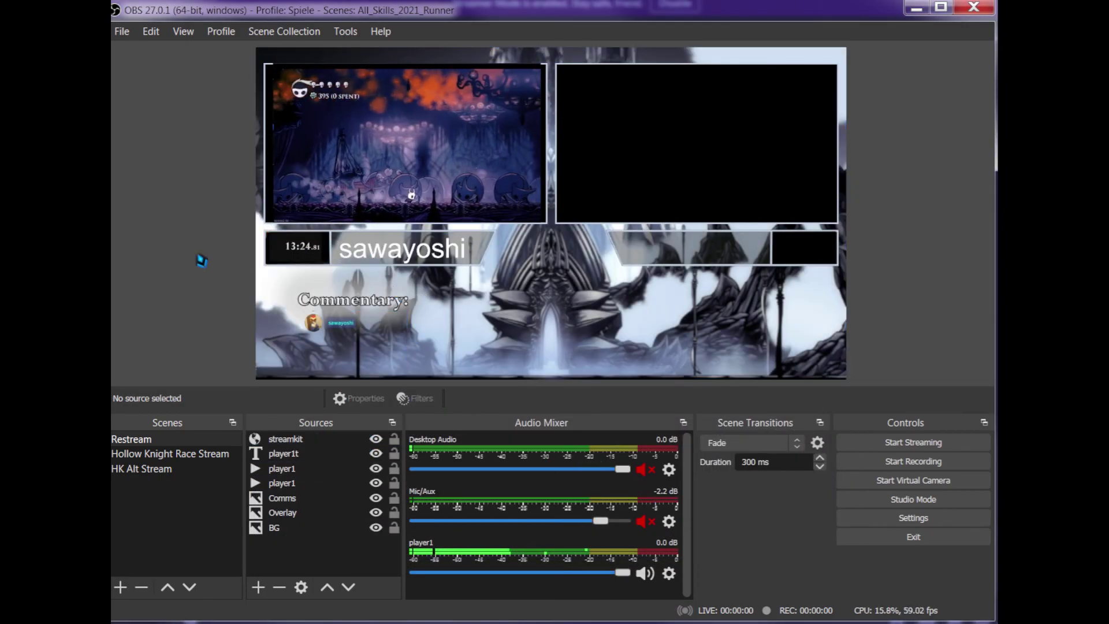